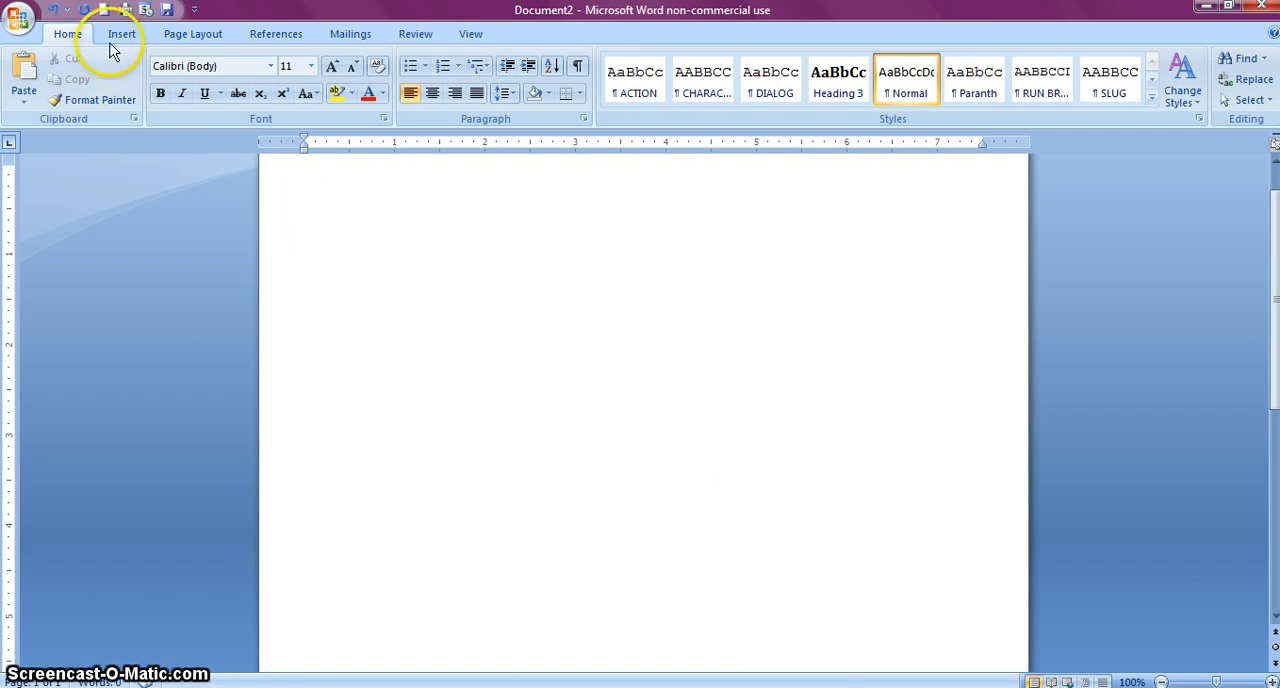
# Create a new blank document and set its page margins to Narrow, 0.5 inch on all sides
pyautogui.click(106, 10)
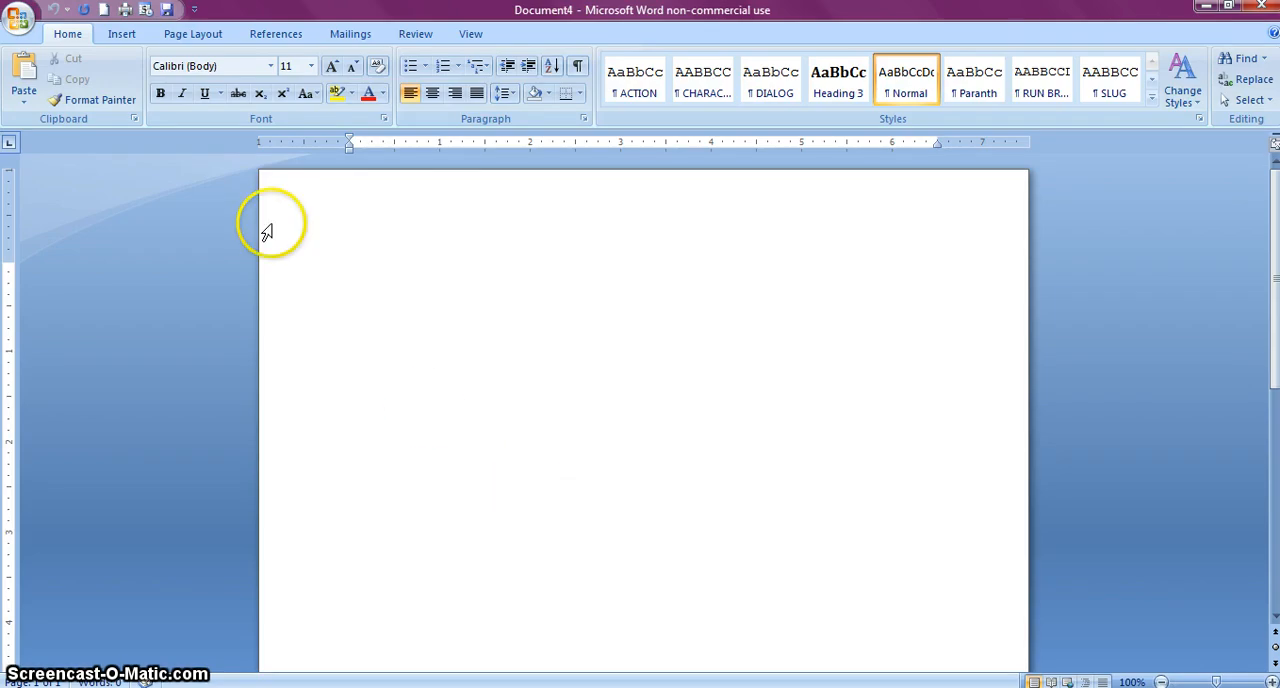
pyautogui.click(182, 36)
pyautogui.click(148, 72)
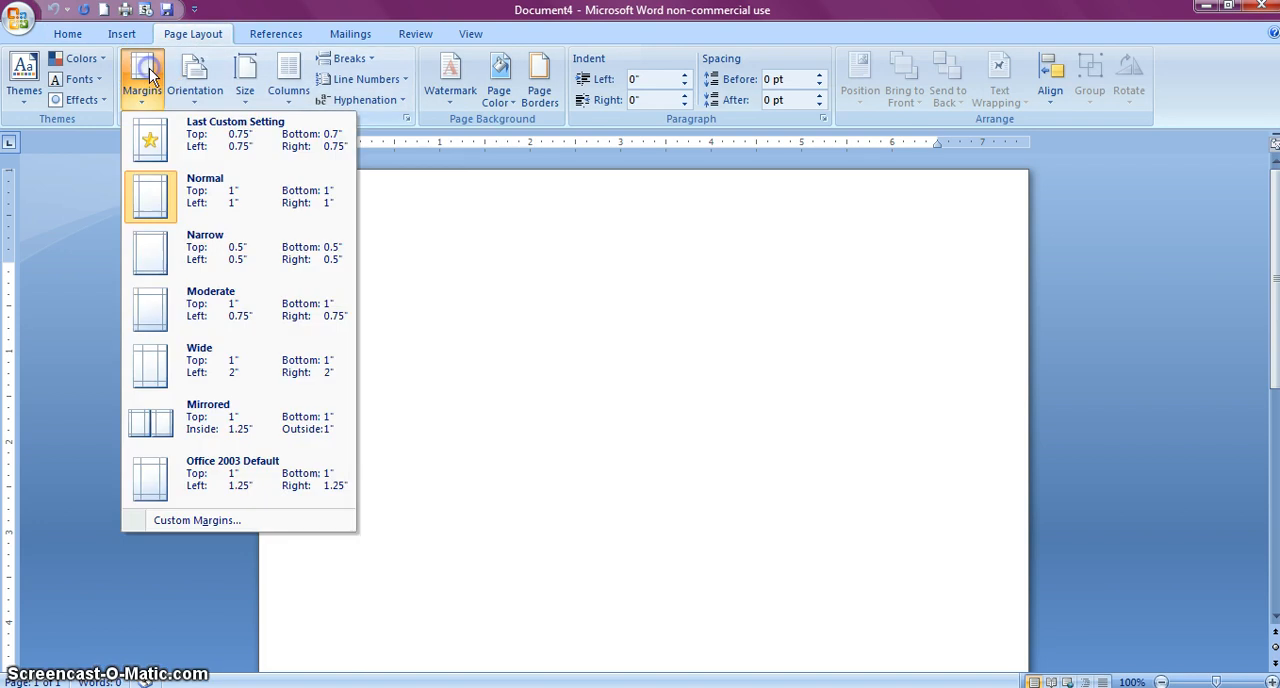
pyautogui.click(252, 258)
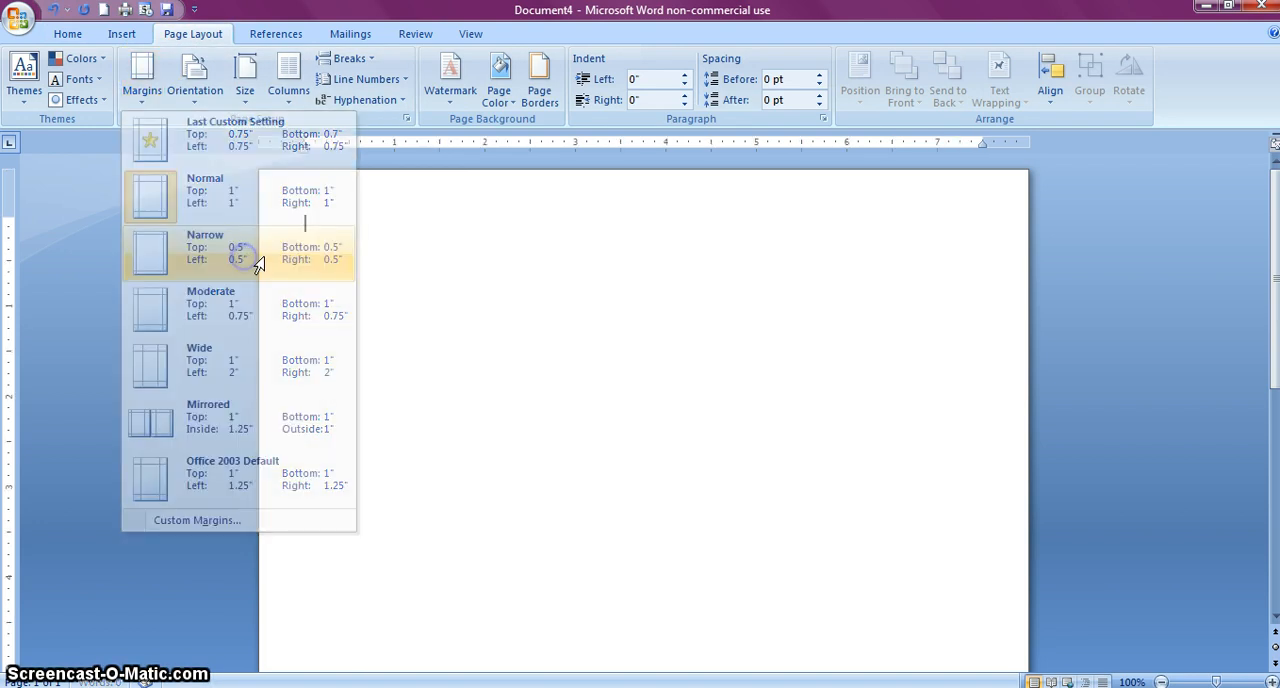
pyautogui.click(567, 352)
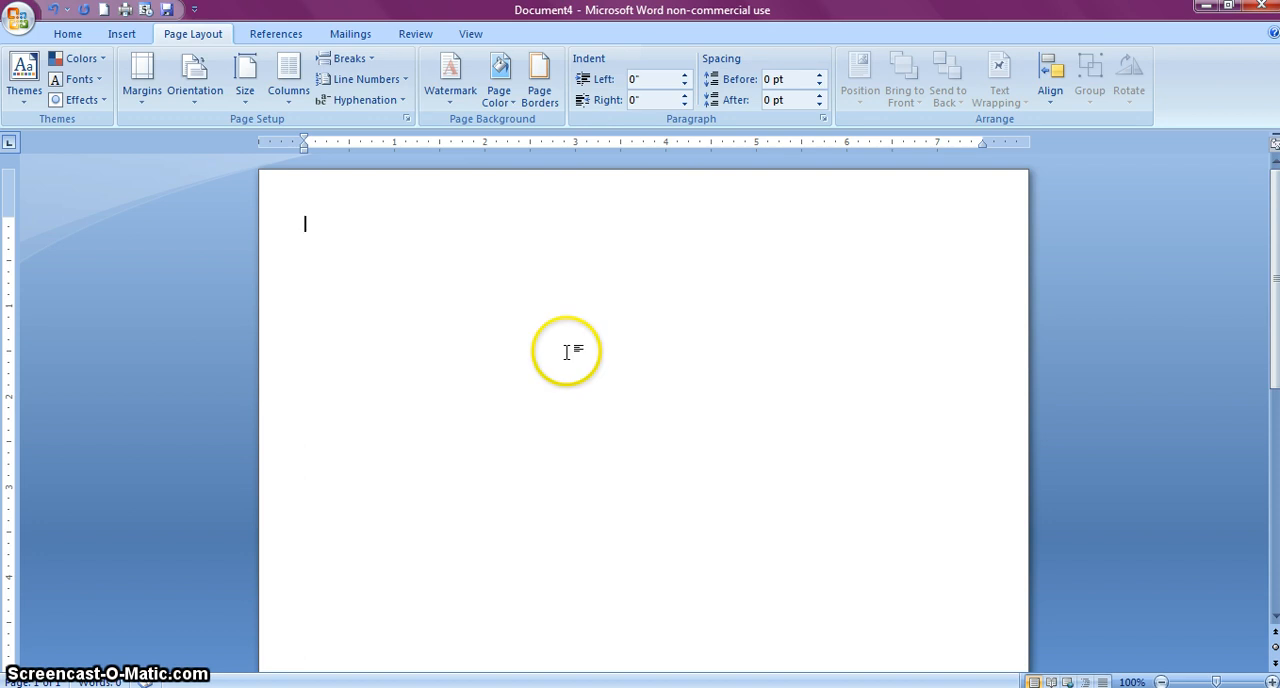
# Insert the picture "1C135 basketball - Copy" from the Bottle Cap Images folder into the document
pyautogui.click(121, 34)
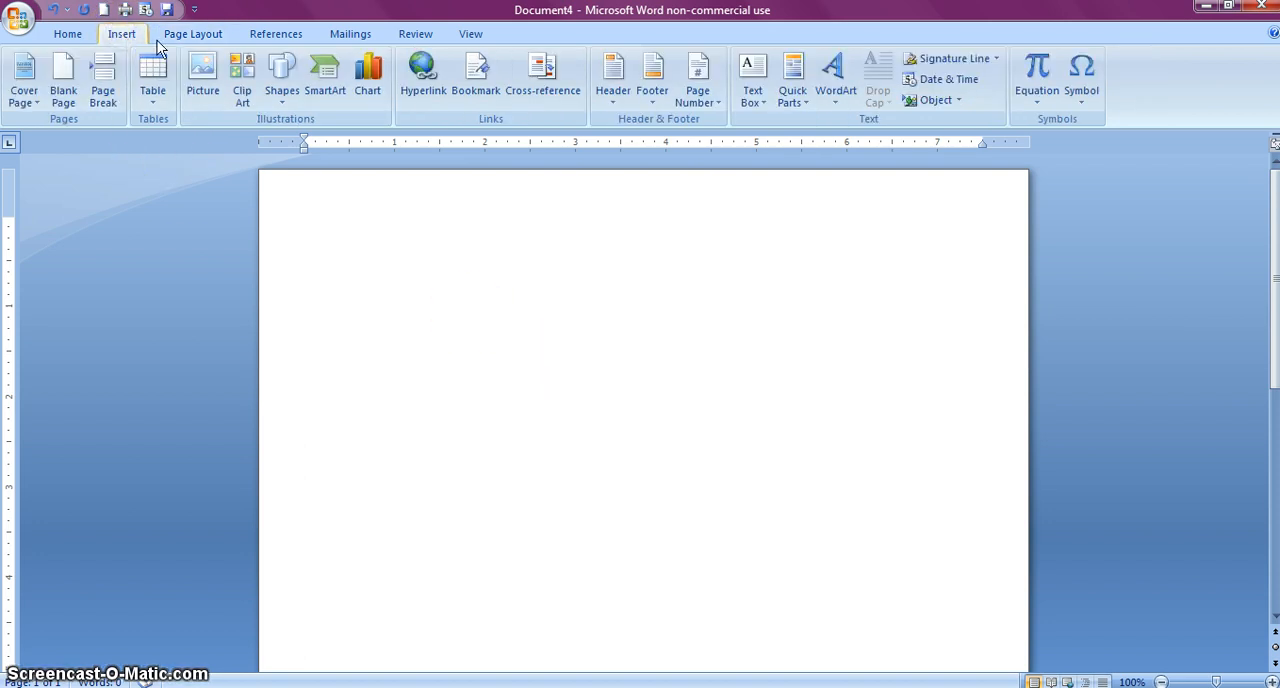
pyautogui.click(202, 76)
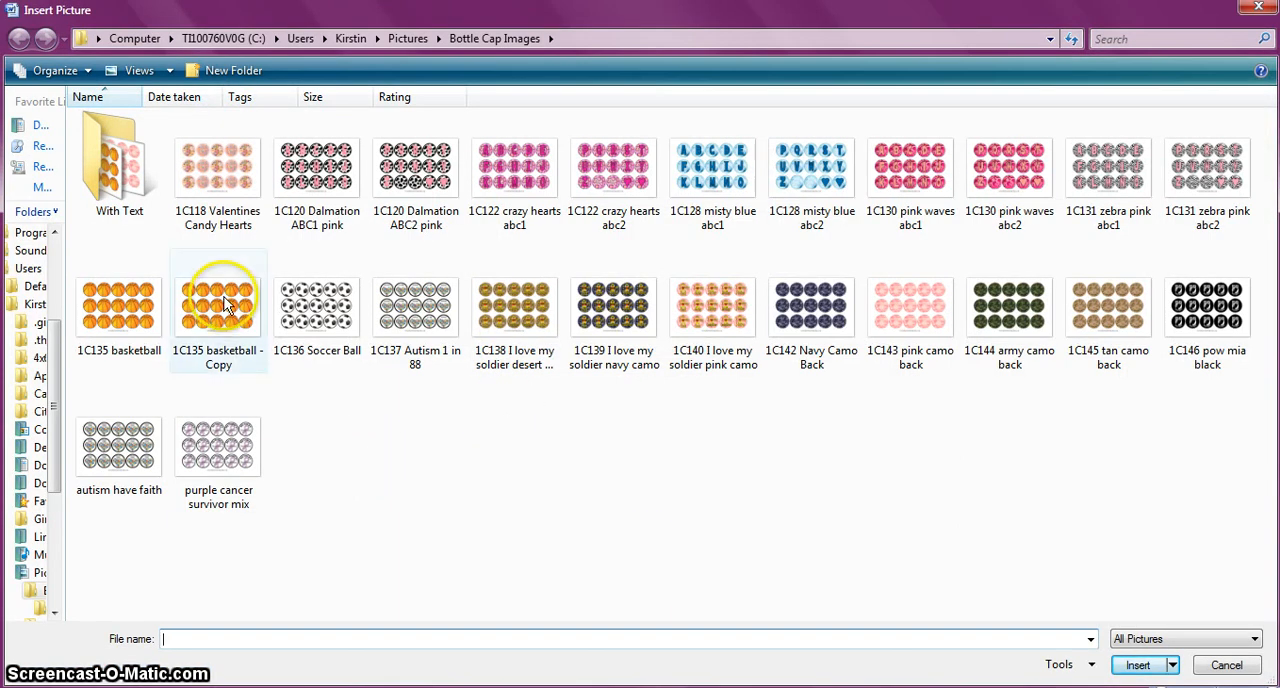
pyautogui.doubleClick(224, 305)
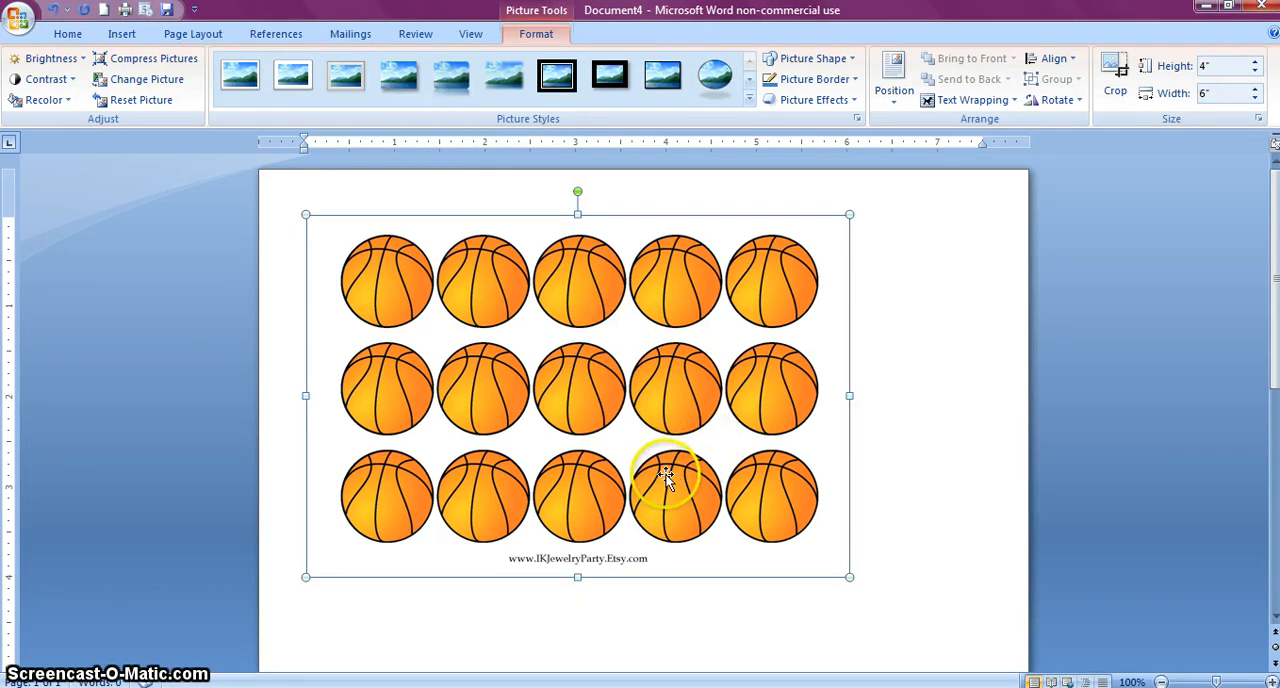
# Resize the basketball picture to a height of 5.24 inches and a width of 7.85 inches
pyautogui.click(1205, 66)
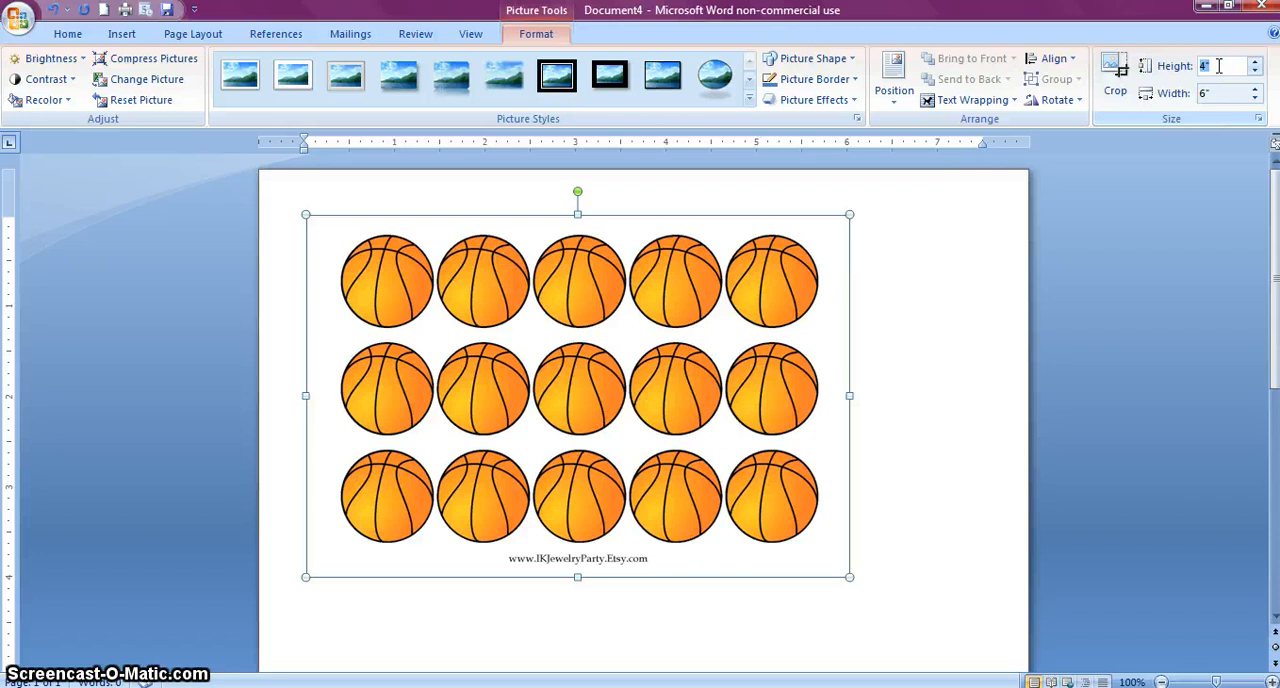
pyautogui.write('5.24')
pyautogui.click(1217, 92)
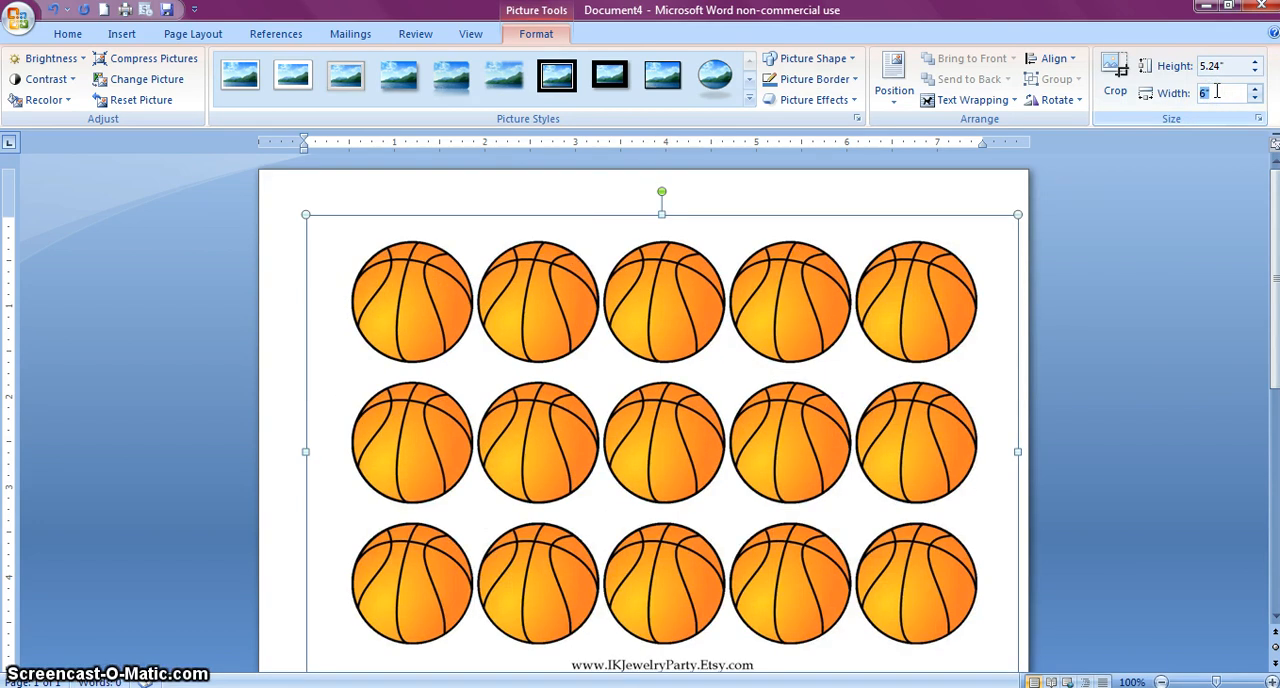
pyautogui.write('7')
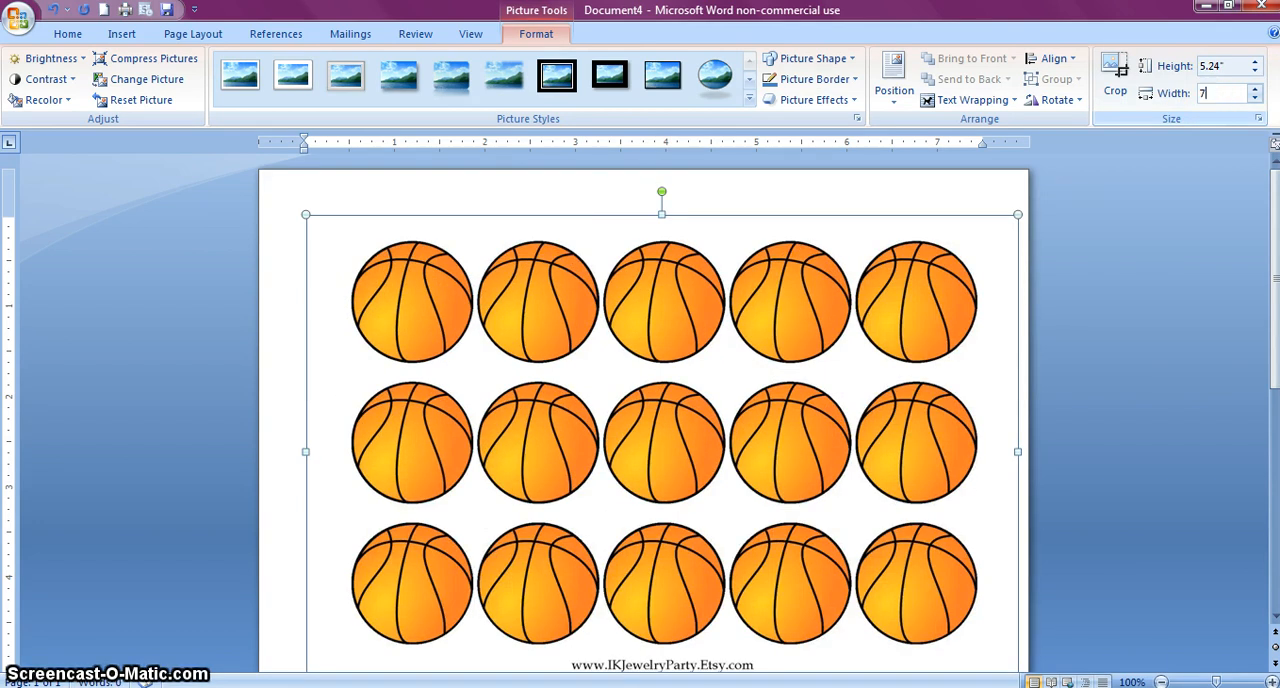
pyautogui.write('.85')
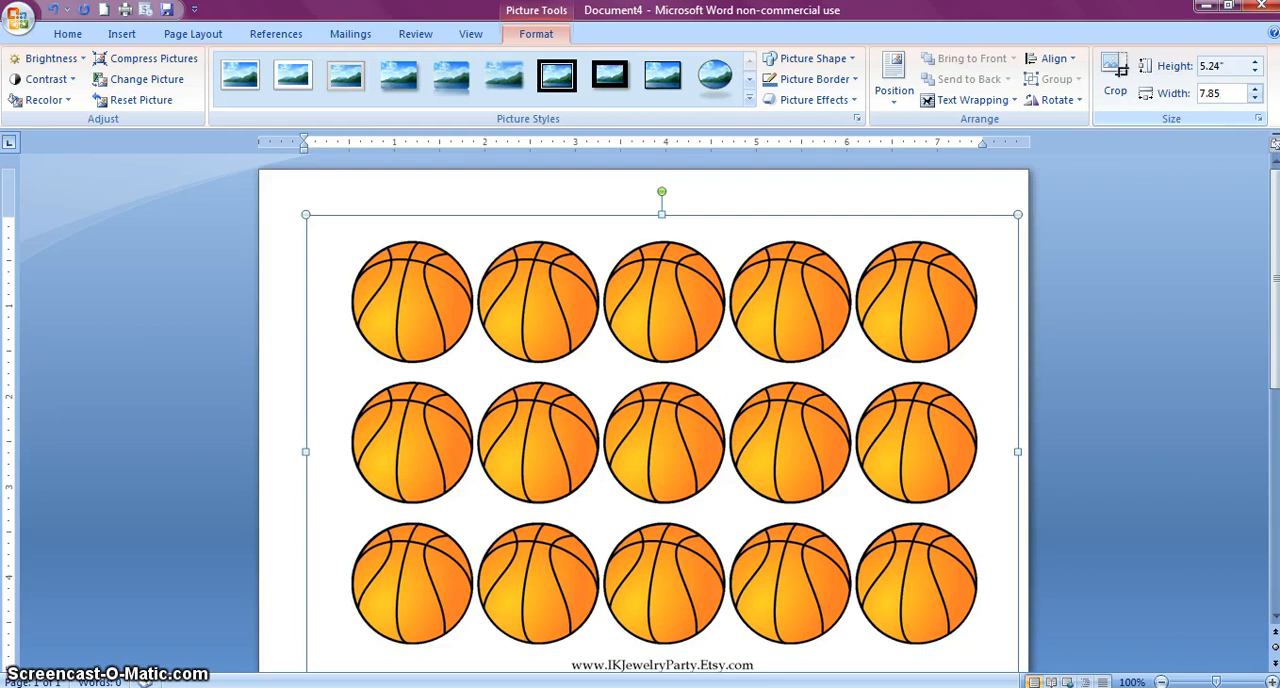
pyautogui.click(1236, 66)
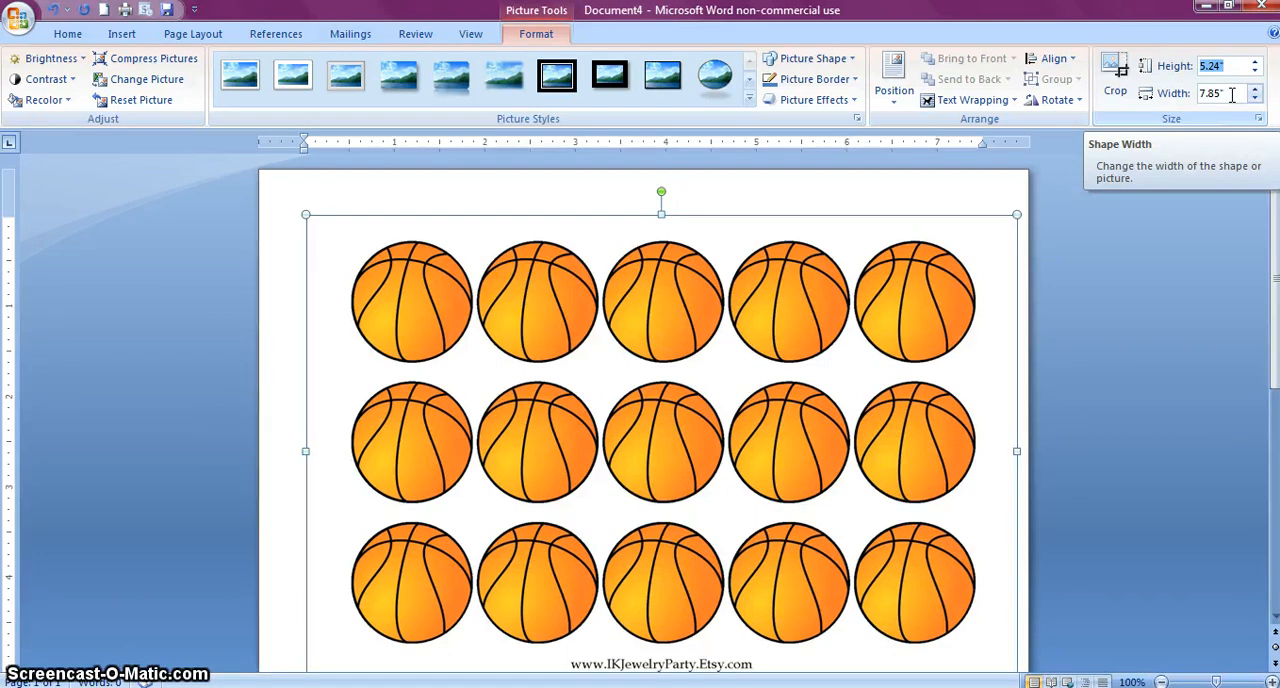
pyautogui.click(1143, 240)
pyautogui.scroll(-2, 1146, 243)
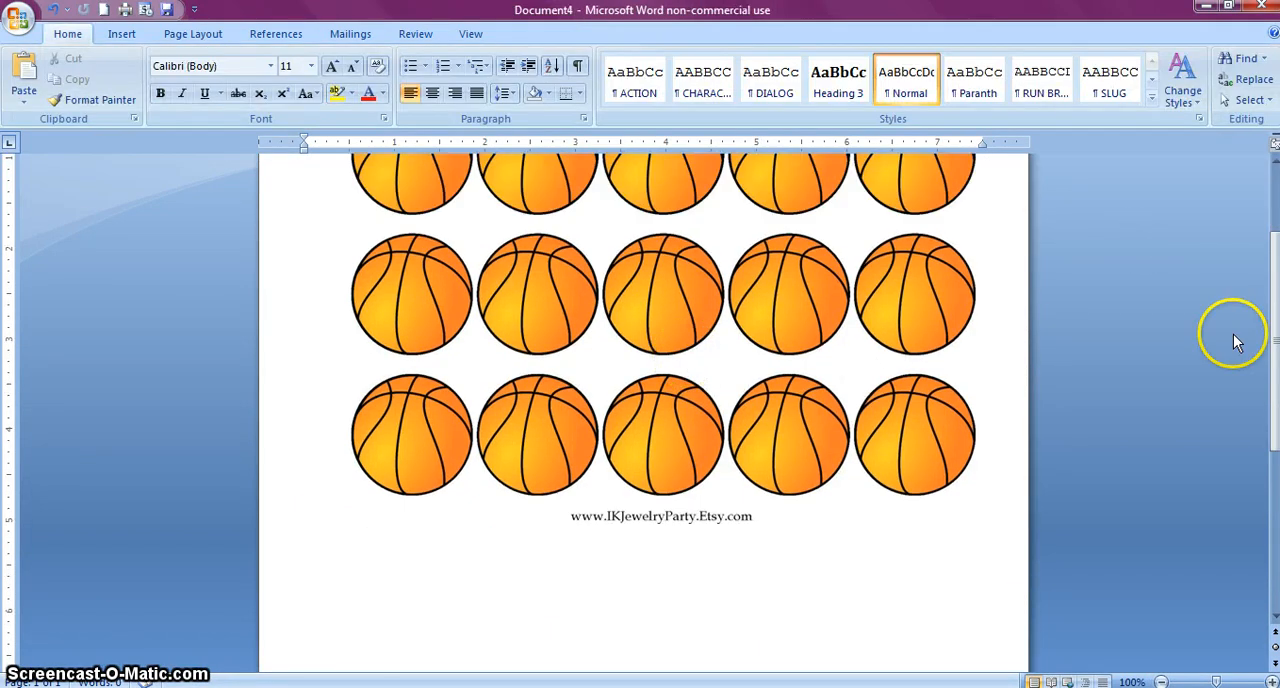
pyautogui.moveTo(1273, 349); pyautogui.dragTo(1274, 285)
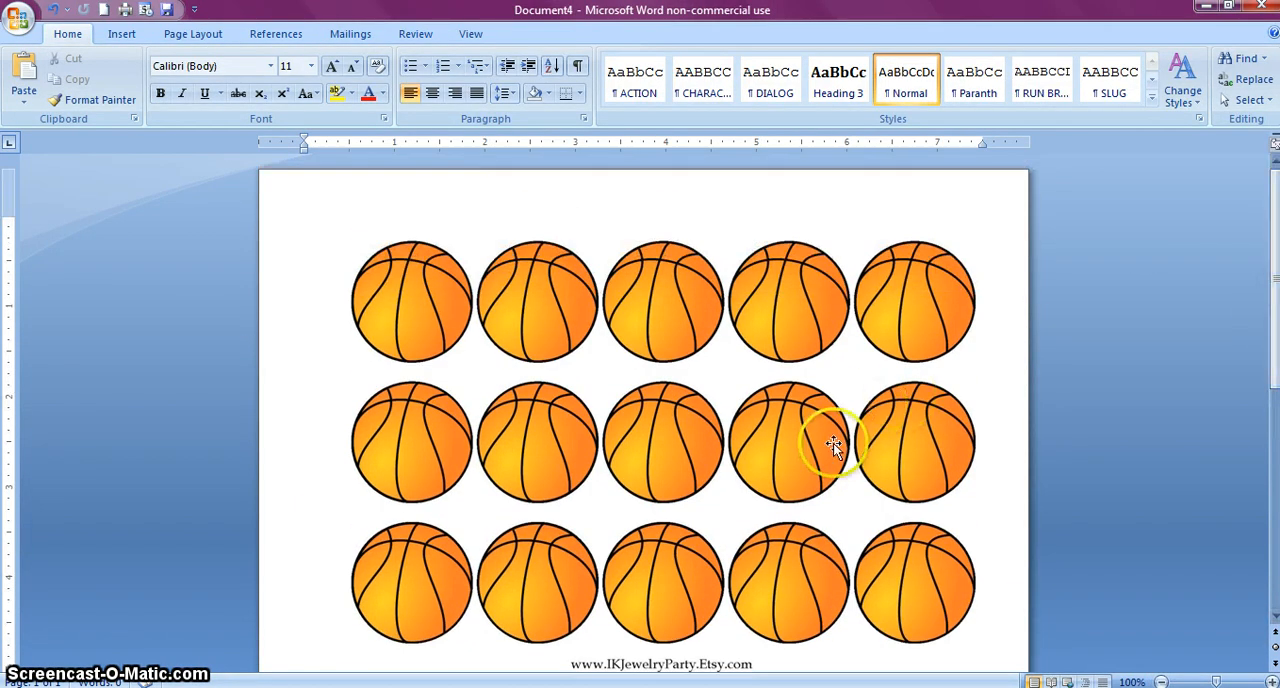
# Set the basketball picture's text wrapping to Square and reposition it so it is centered across the page
pyautogui.click(784, 450)
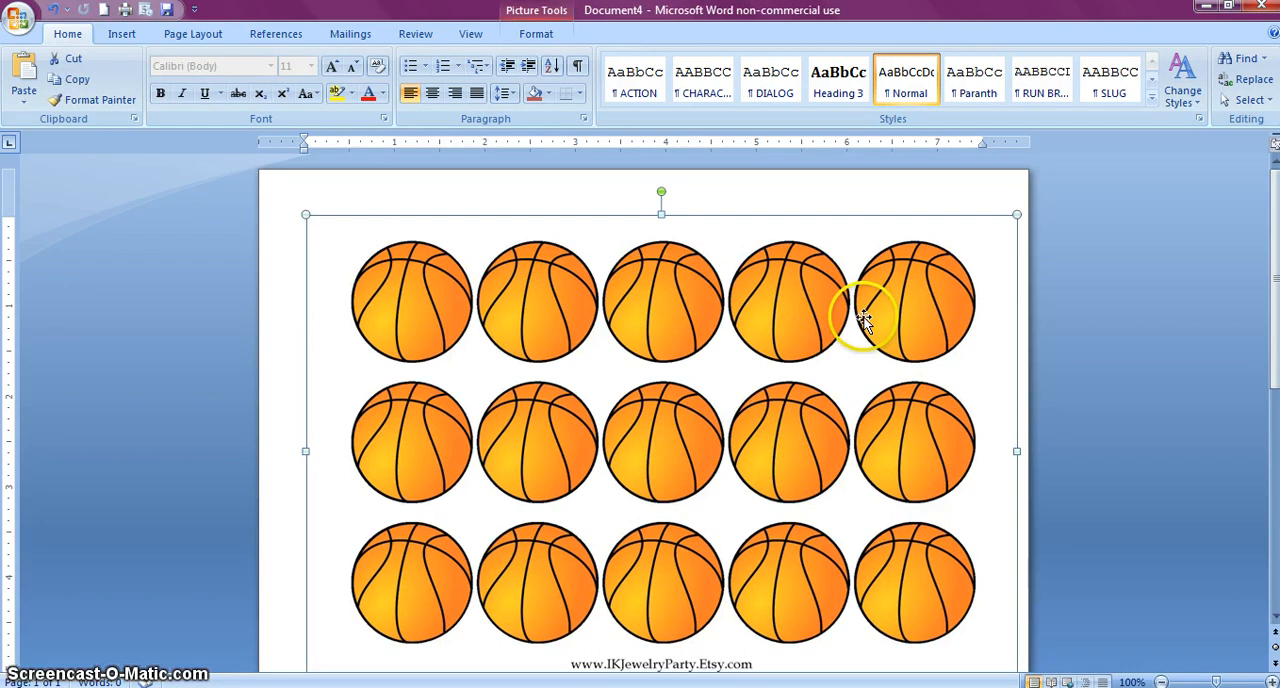
pyautogui.click(534, 28)
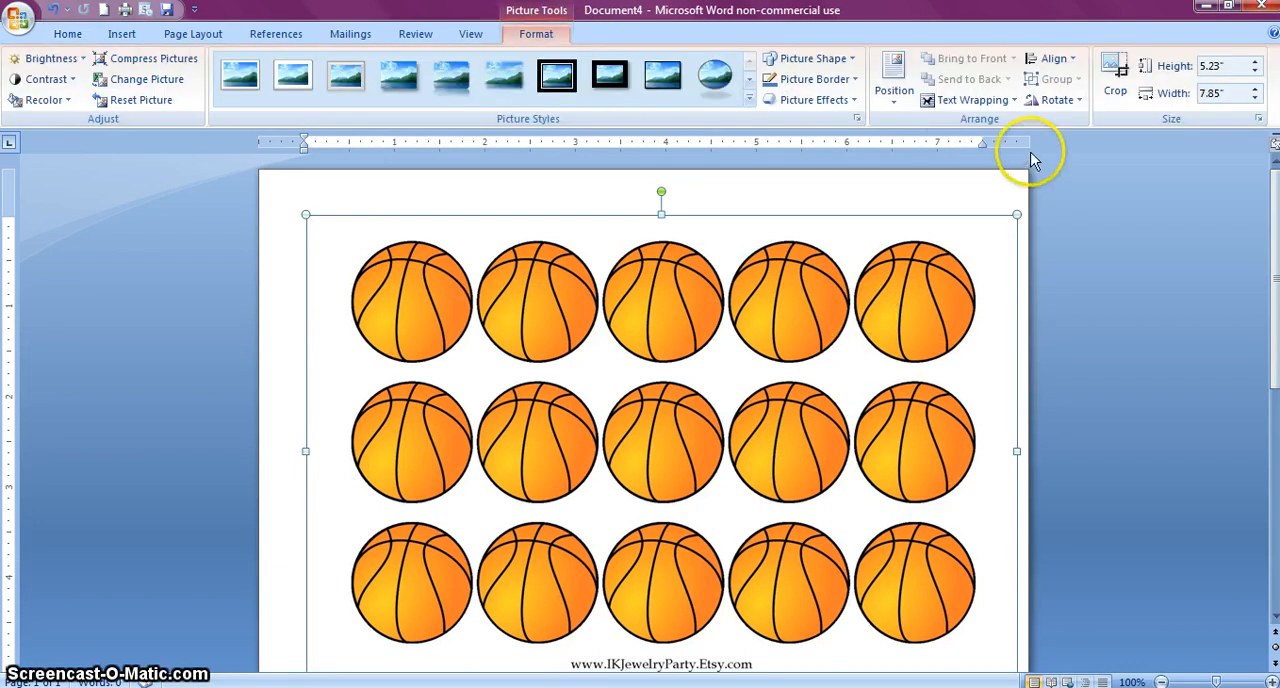
pyautogui.click(957, 101)
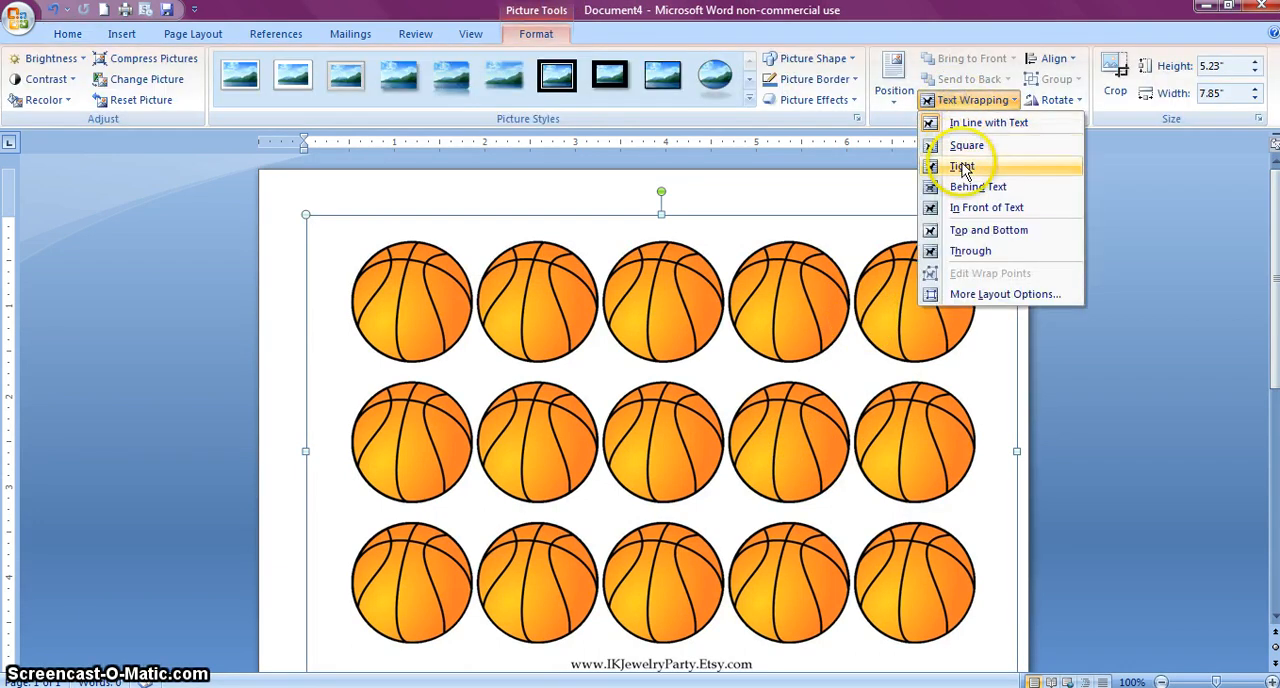
pyautogui.click(962, 147)
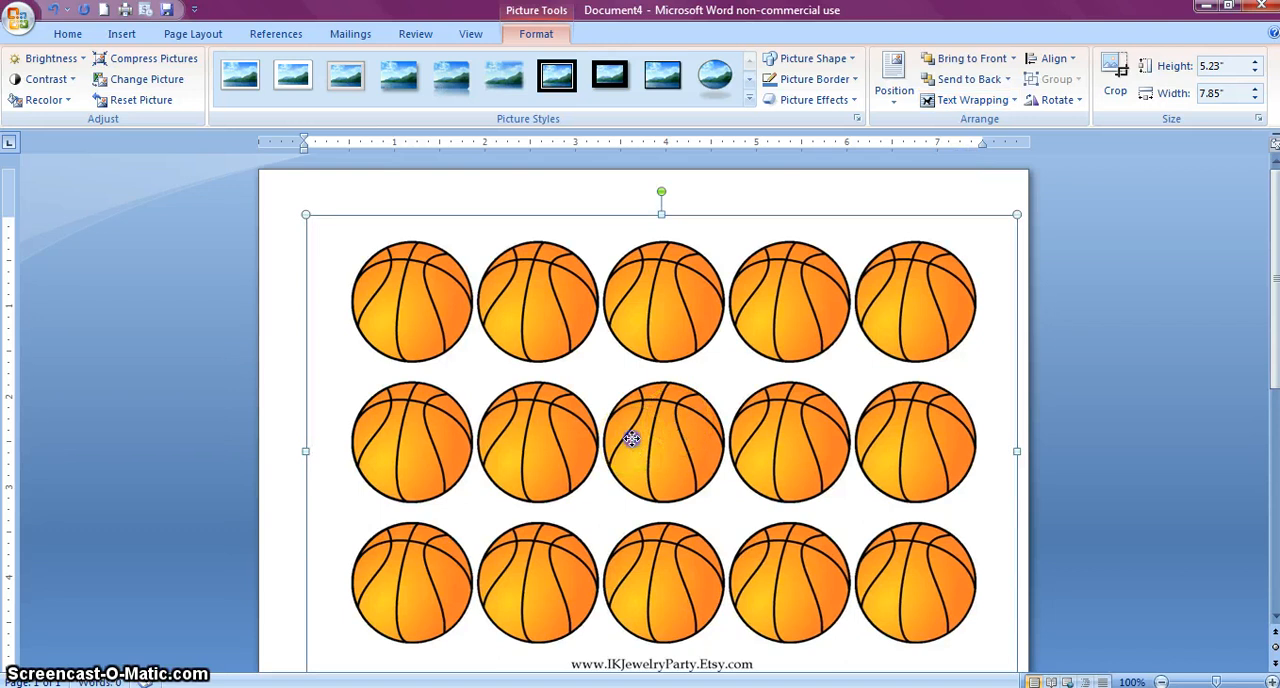
pyautogui.moveTo(623, 428)
pyautogui.mouseDown()
pyautogui.moveTo(580, 432)
pyautogui.moveTo(598, 426)
pyautogui.mouseUp()
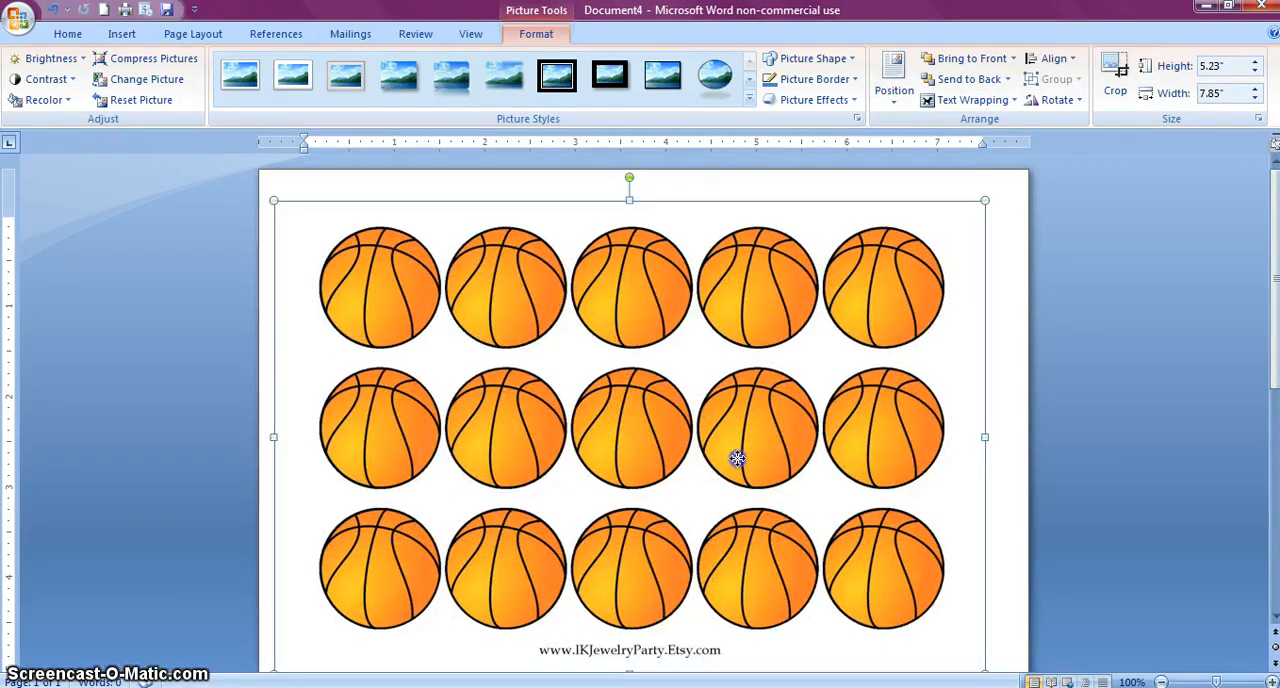
pyautogui.moveTo(737, 457); pyautogui.dragTo(759, 458)
pyautogui.scroll(-2, 1031, 425)
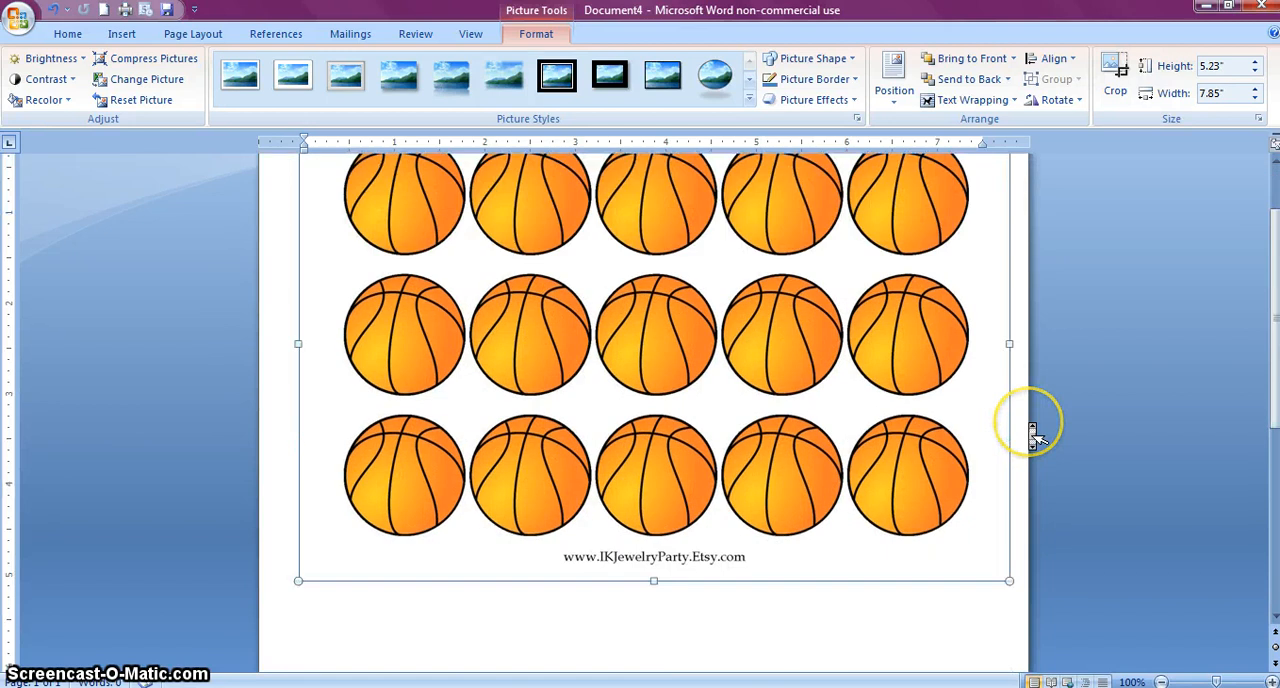
pyautogui.scroll(1, 1034, 437)
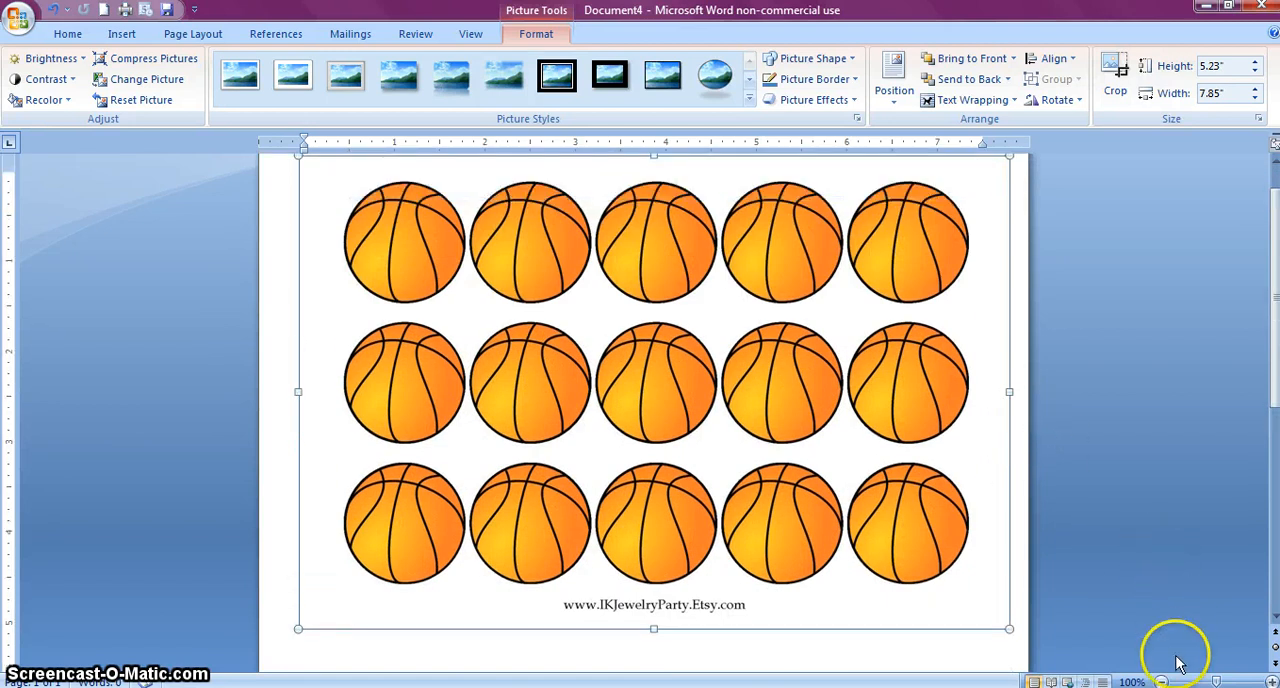
# Insert a 1-inch circle using the oval shape in the blank area below the basketball picture
pyautogui.click(1161, 681)
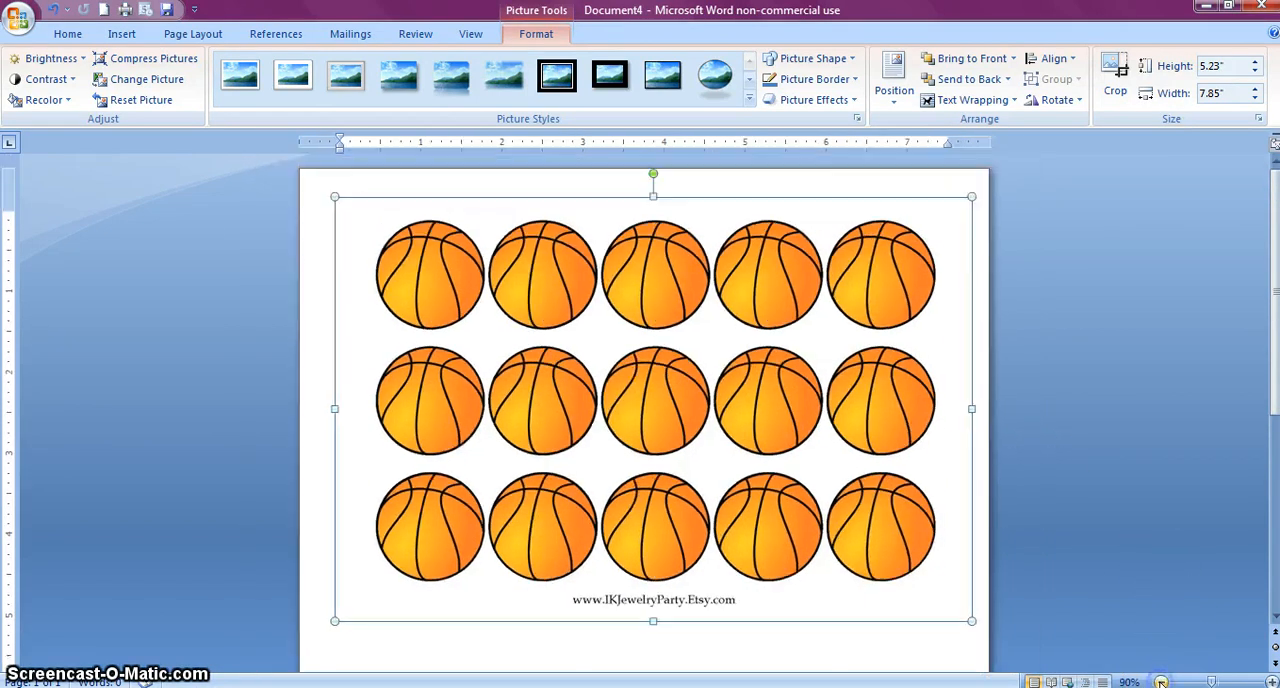
pyautogui.click(1116, 523)
pyautogui.scroll(-2, 1118, 533)
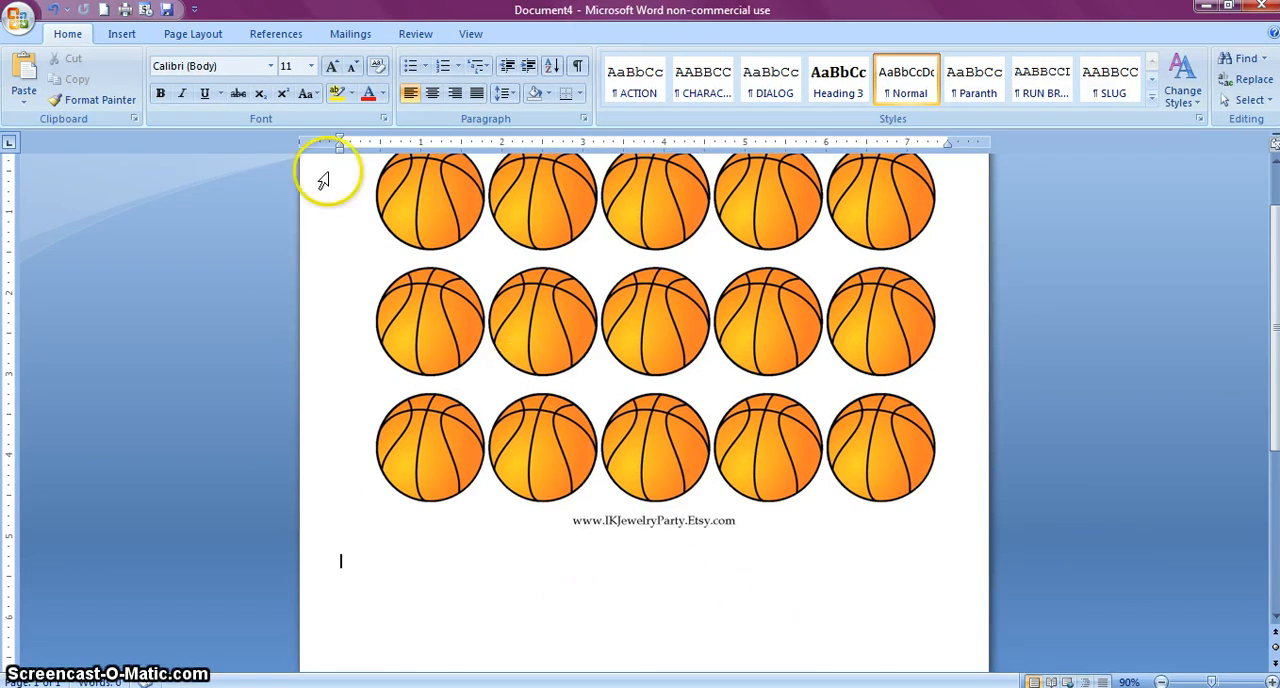
pyautogui.click(121, 33)
pyautogui.click(282, 80)
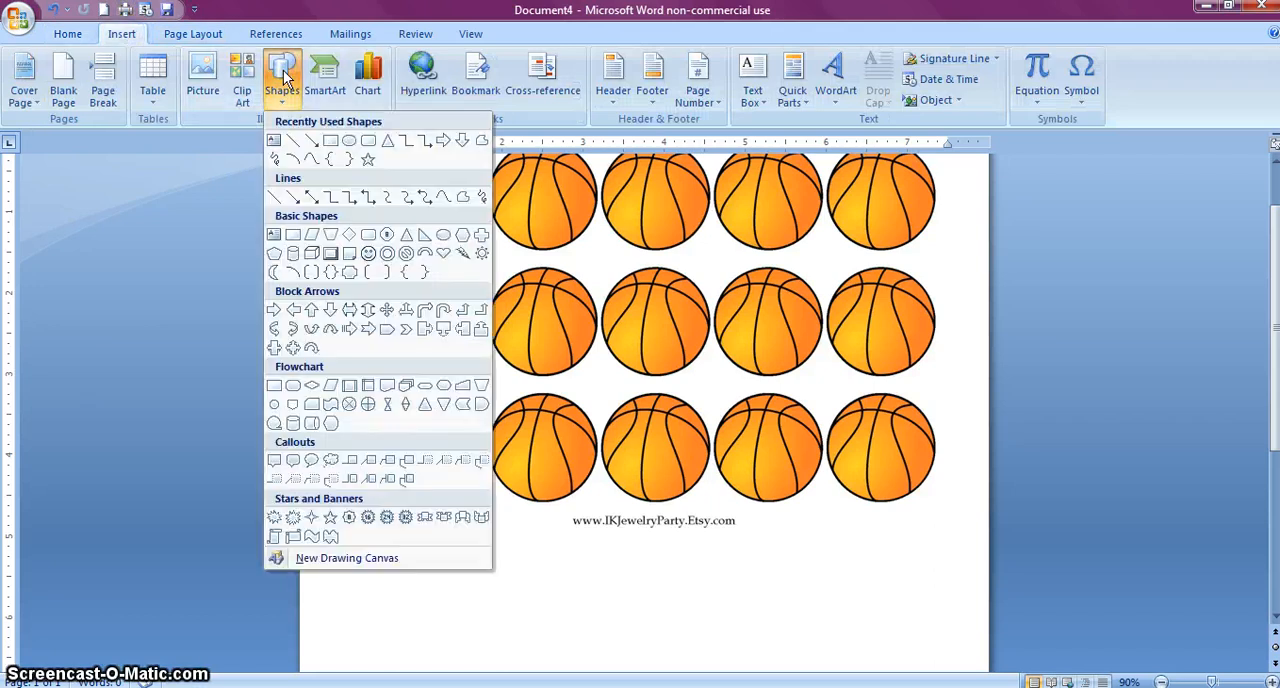
pyautogui.click(343, 140)
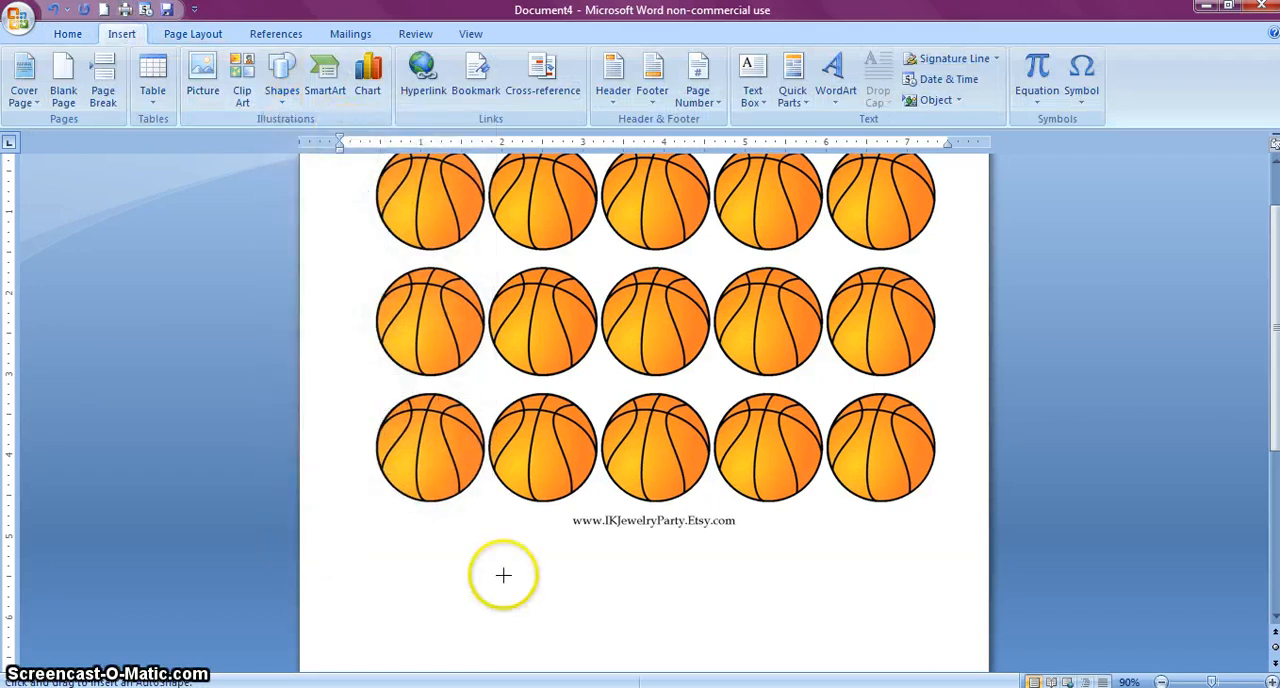
pyautogui.click(546, 572)
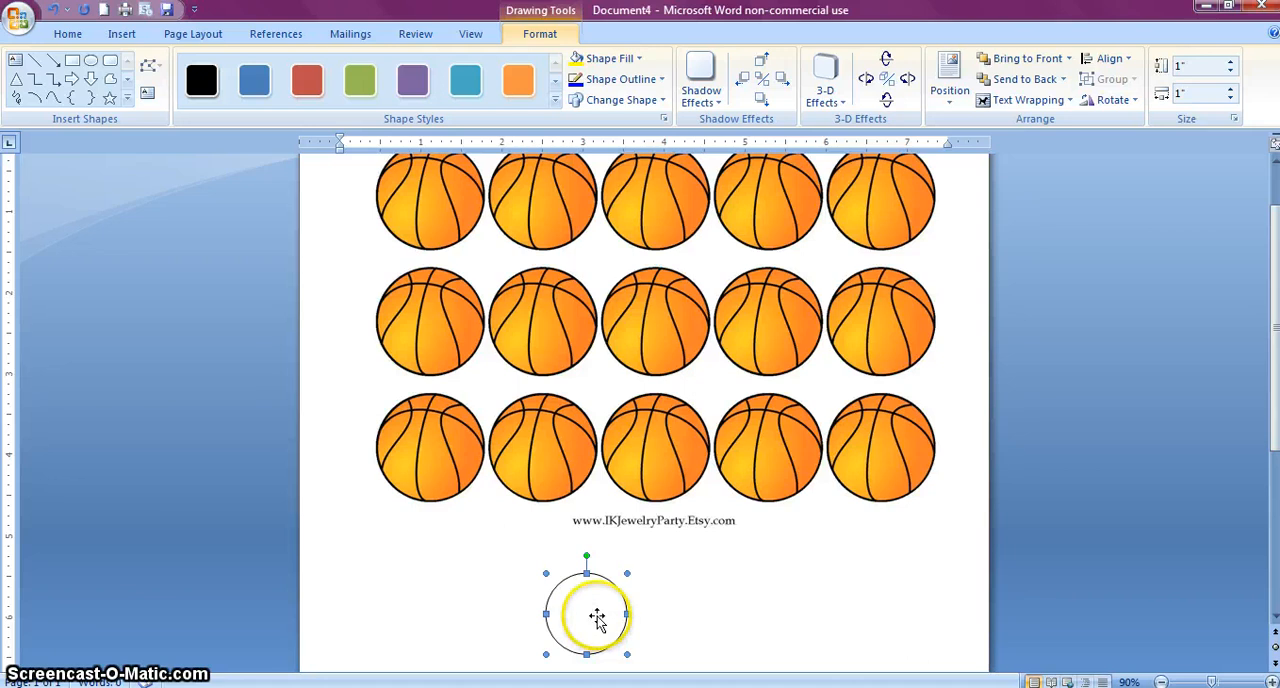
# Set both the height and the width of the circle to 1.313 inches
pyautogui.click(1180, 66)
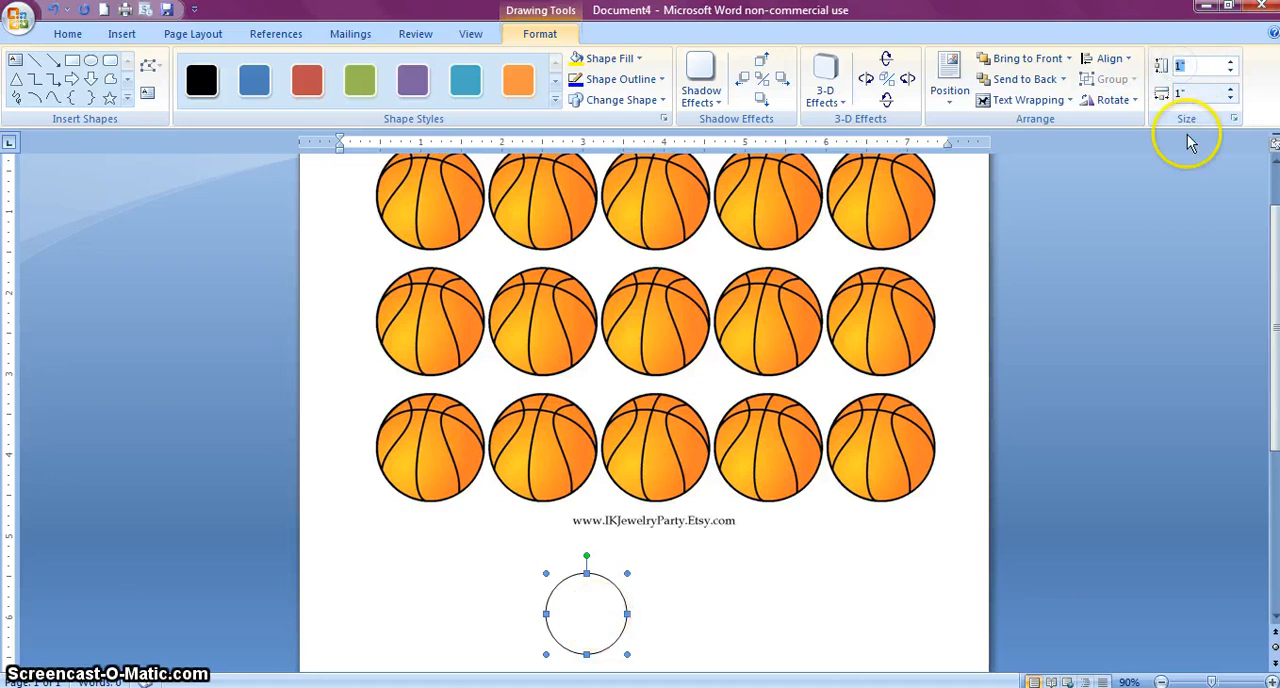
pyautogui.write('1.313')
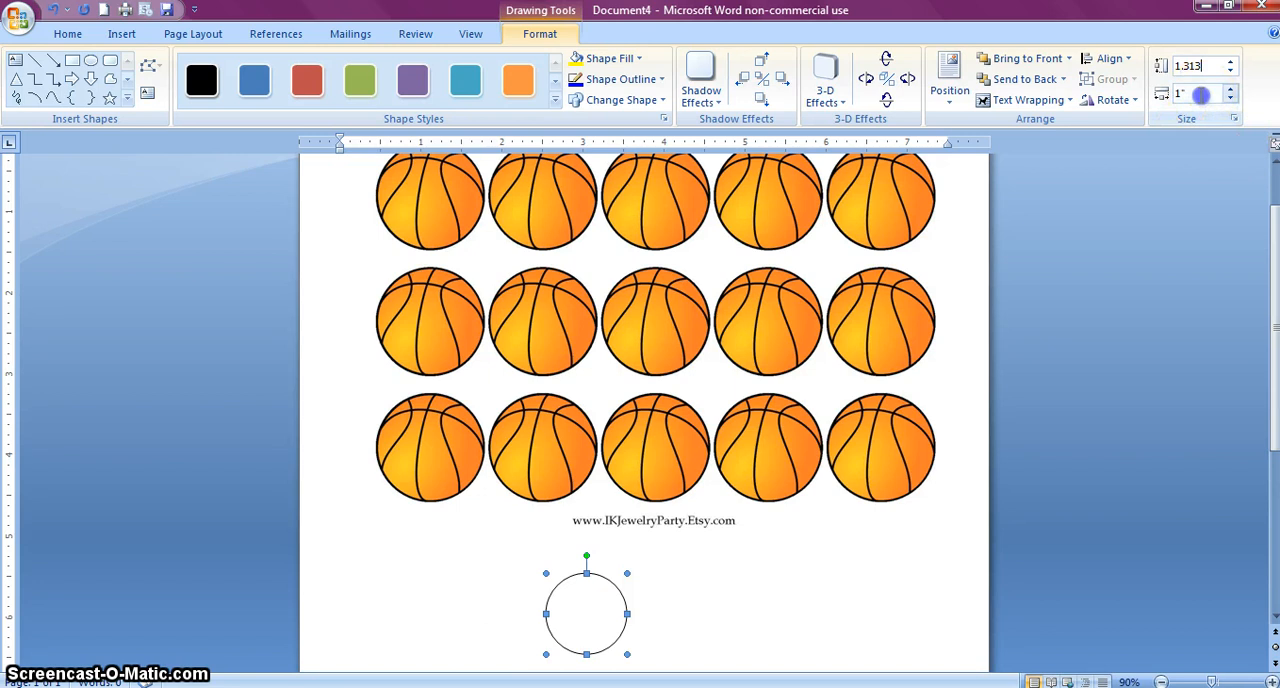
pyautogui.click(1200, 94)
pyautogui.write('1.313')
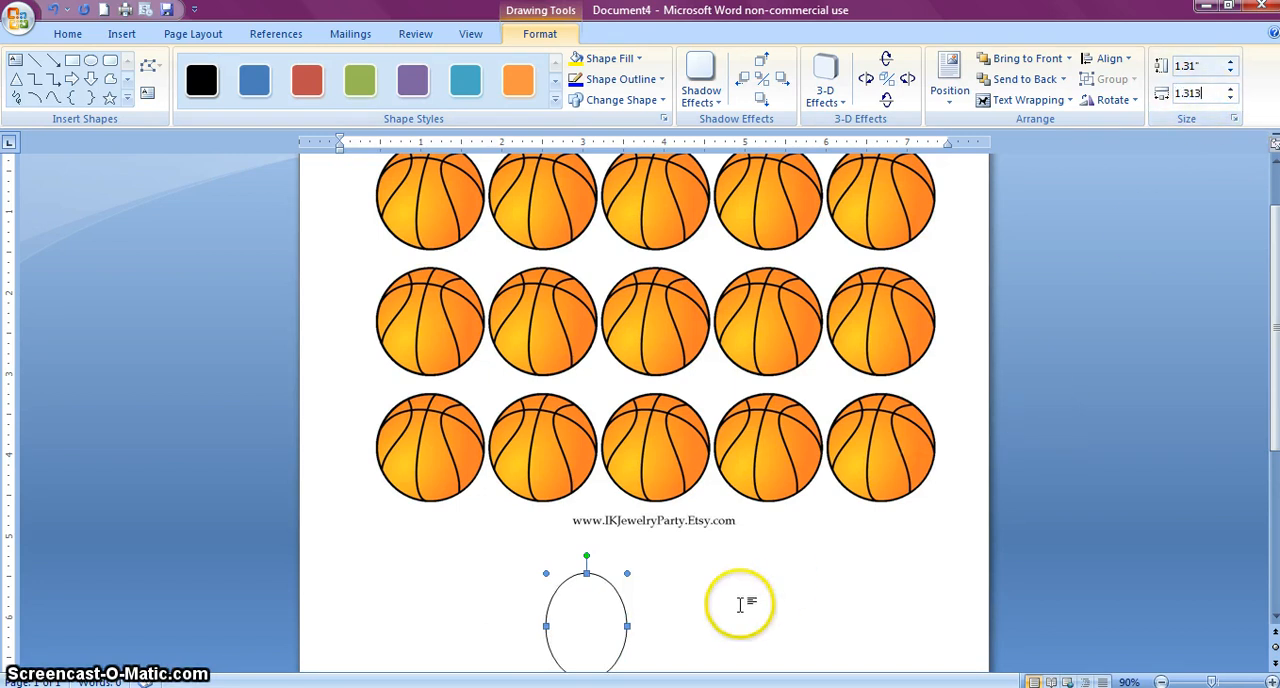
pyautogui.click(1135, 442)
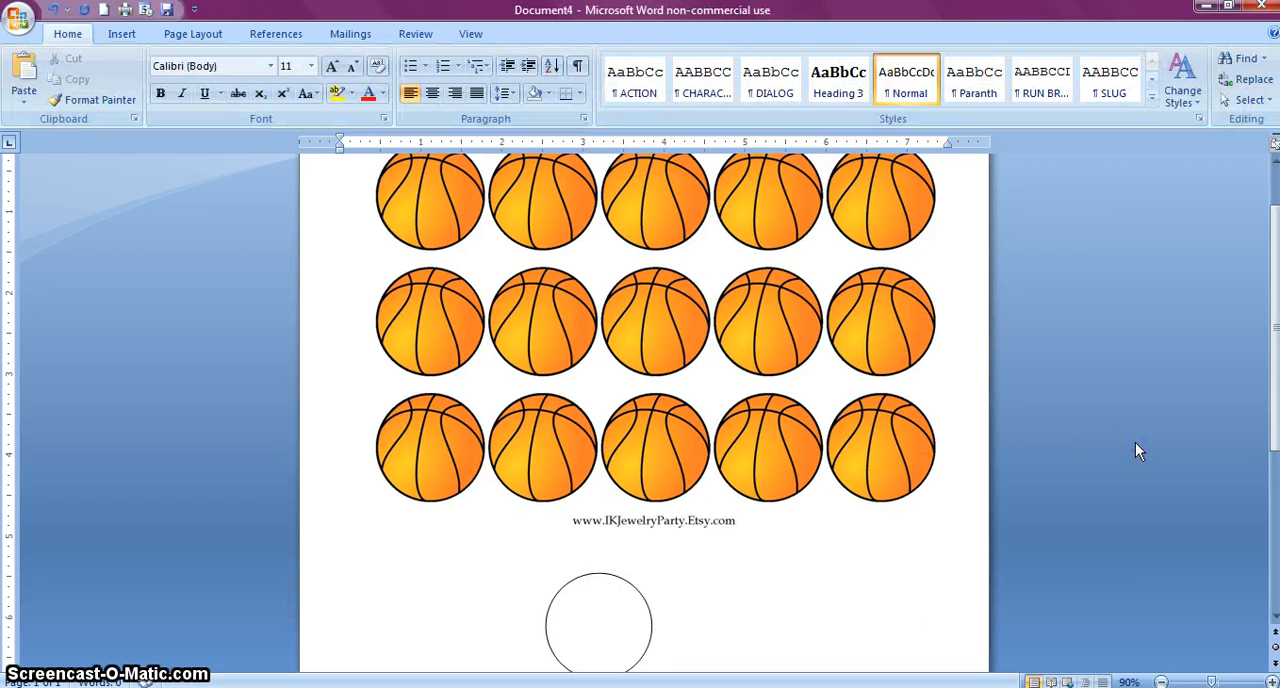
# Lay the circle over the middle basketball to compare their sizes, and move it back below the picture
pyautogui.moveTo(596, 627); pyautogui.dragTo(545, 598)
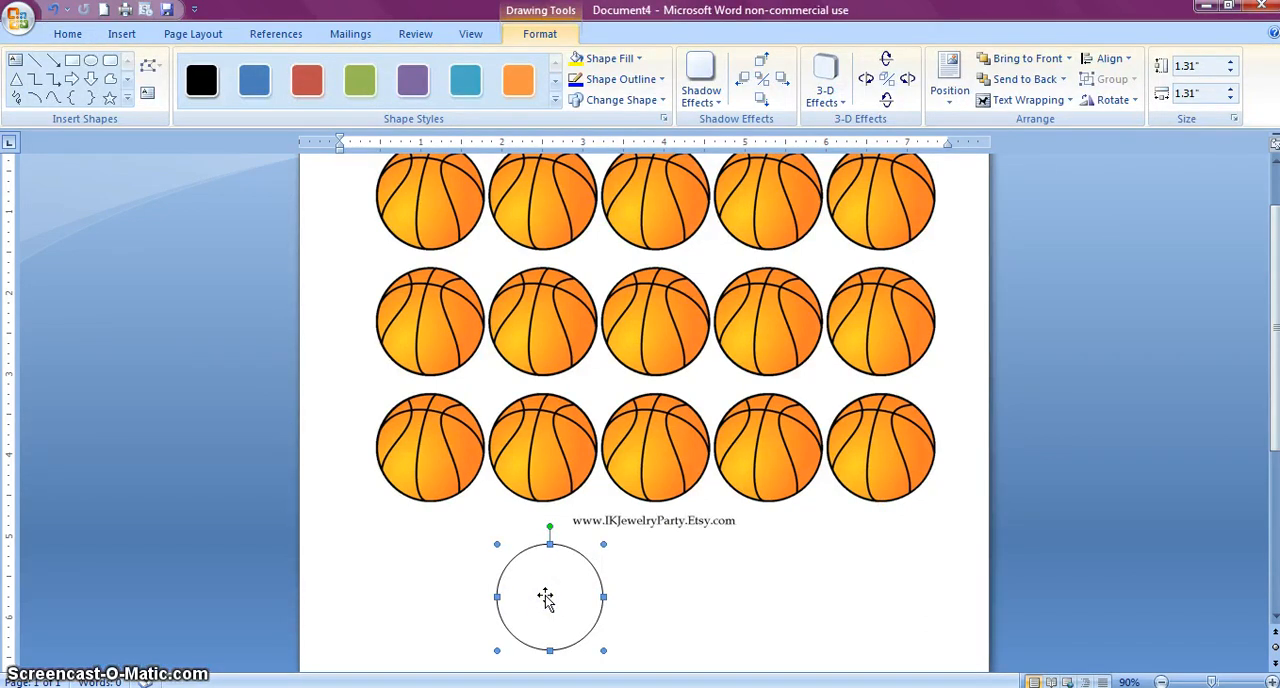
pyautogui.click(552, 612)
pyautogui.moveTo(558, 622); pyautogui.dragTo(661, 346)
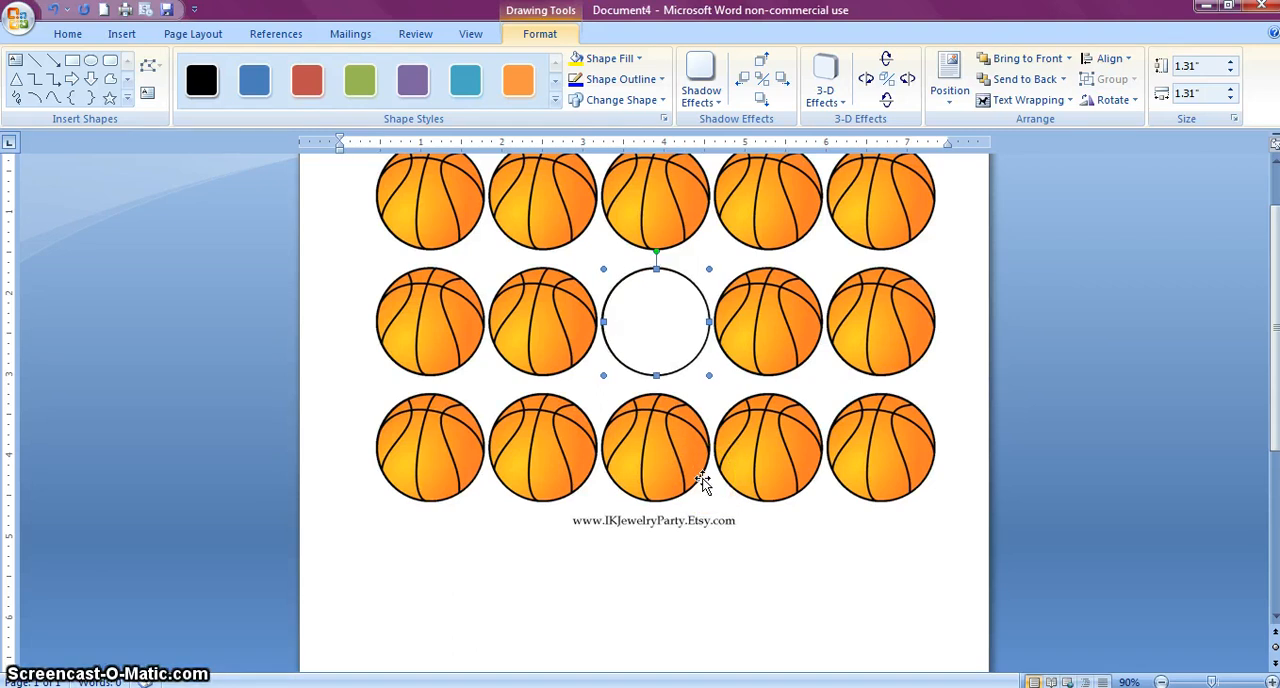
pyautogui.moveTo(660, 340); pyautogui.dragTo(667, 612)
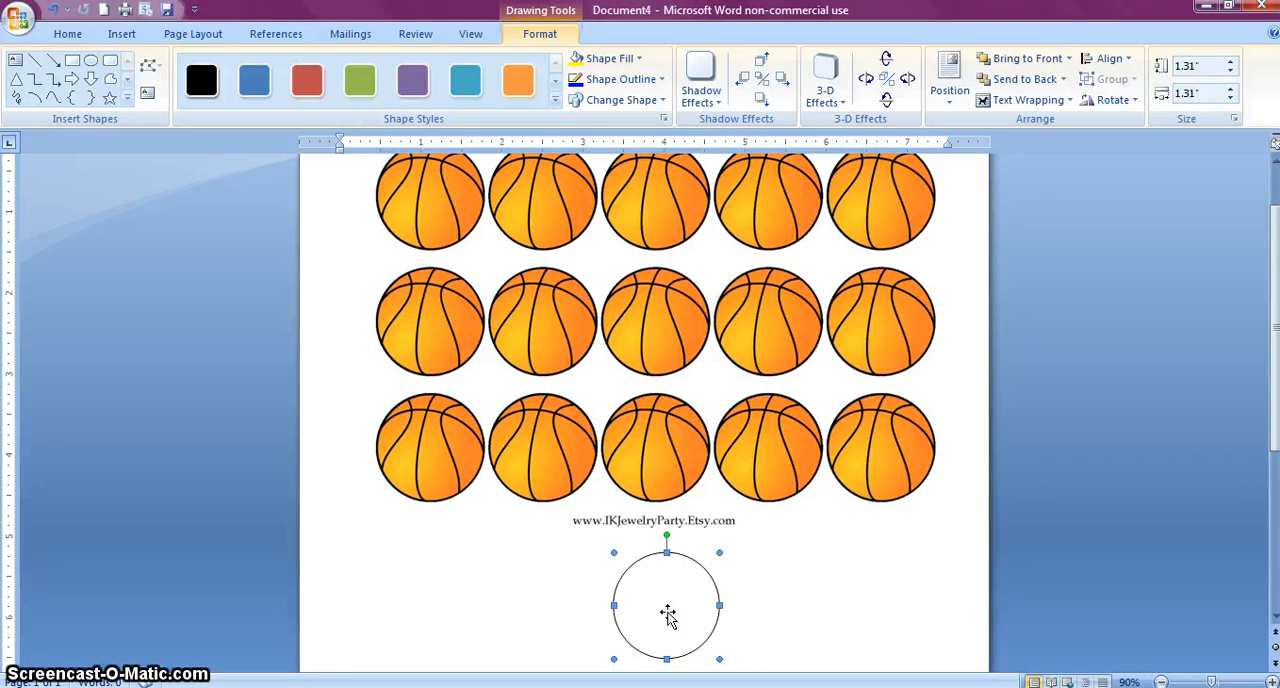
# Delete the basketball picture from the page, keeping the circle
pyautogui.click(670, 449)
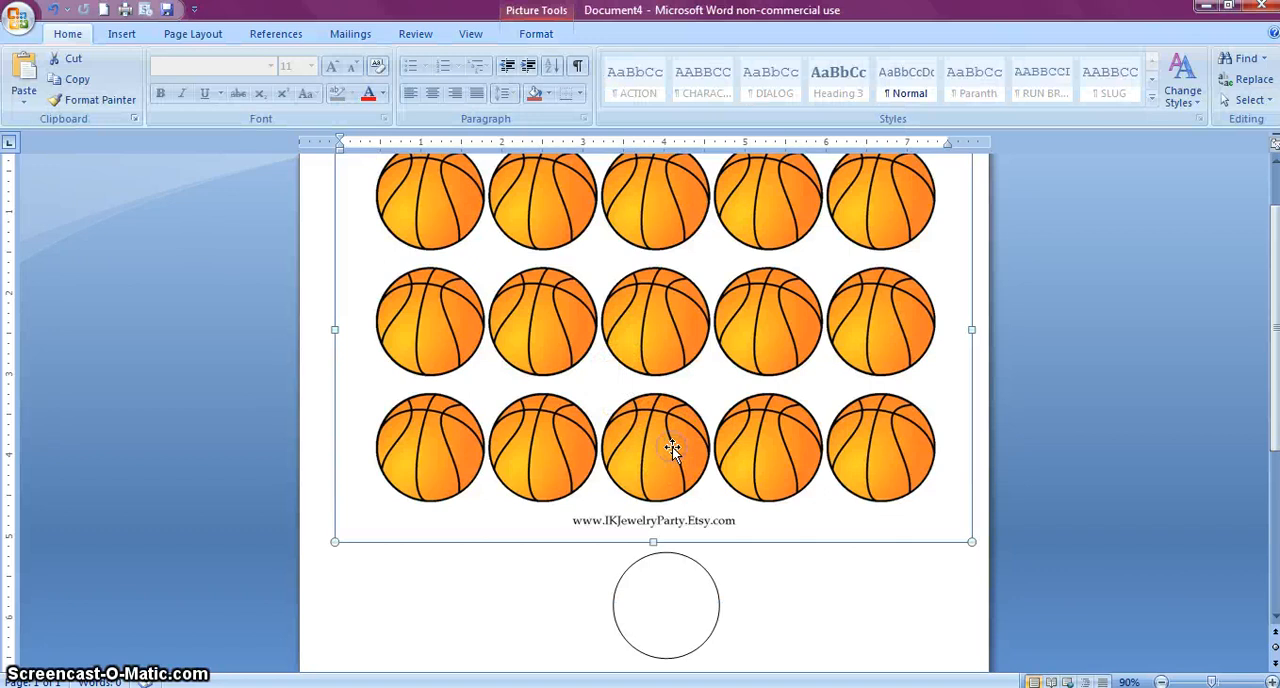
pyautogui.press('Delete')
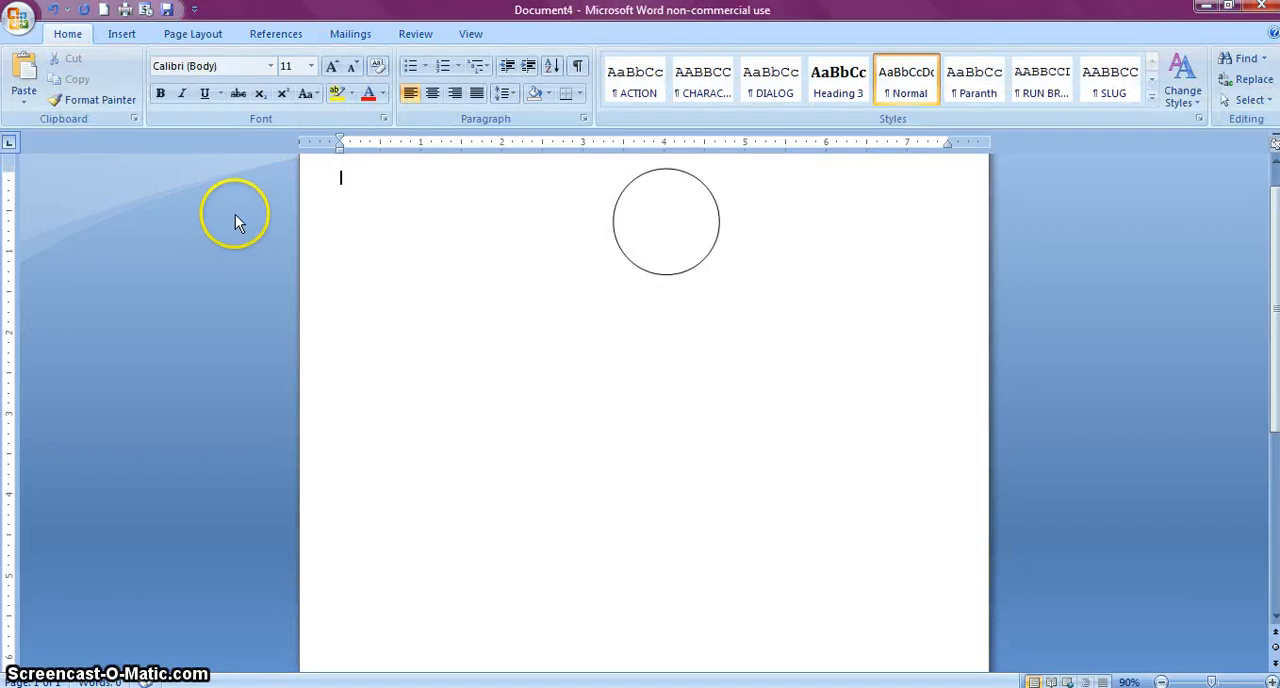
# Insert the picture "1C140 I love my soldier pink camo" from the Bottle Cap Images folder at the start of the page
pyautogui.click(125, 35)
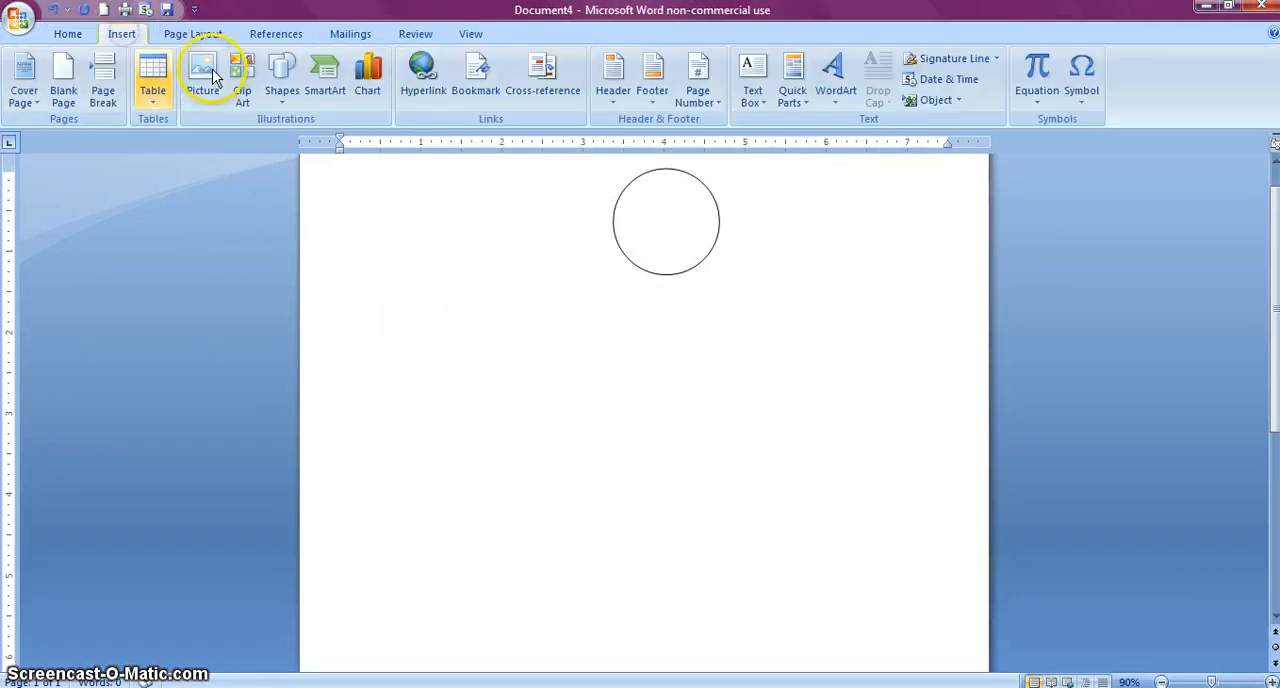
pyautogui.click(203, 80)
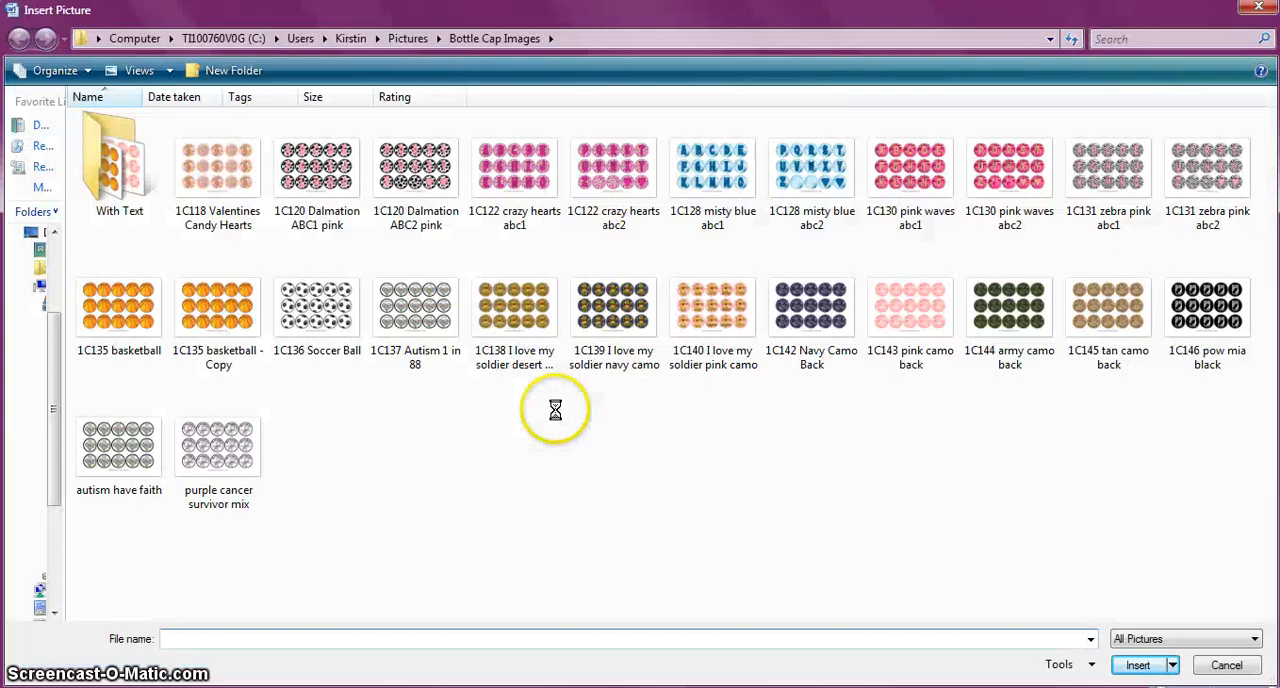
pyautogui.click(712, 308)
pyautogui.doubleClick(712, 308)
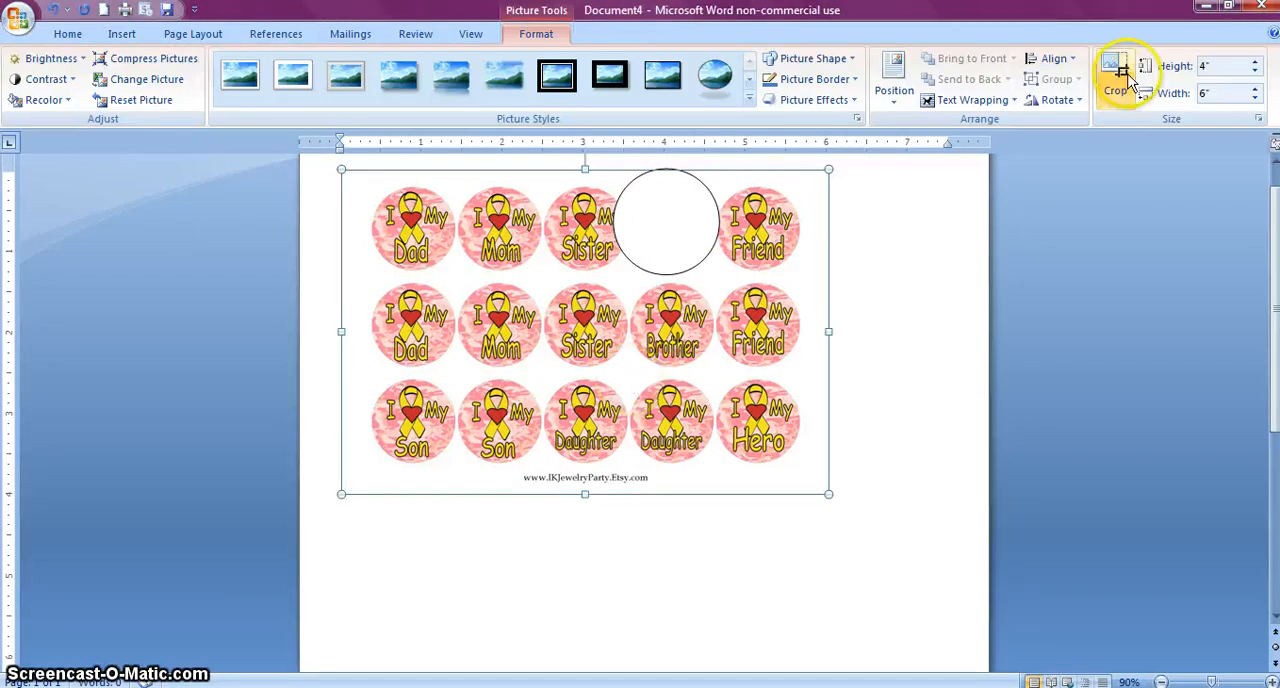
# Set the height of the inserted pink camo picture to 5.24 inches, letting its width scale in proportion
pyautogui.click(1207, 67)
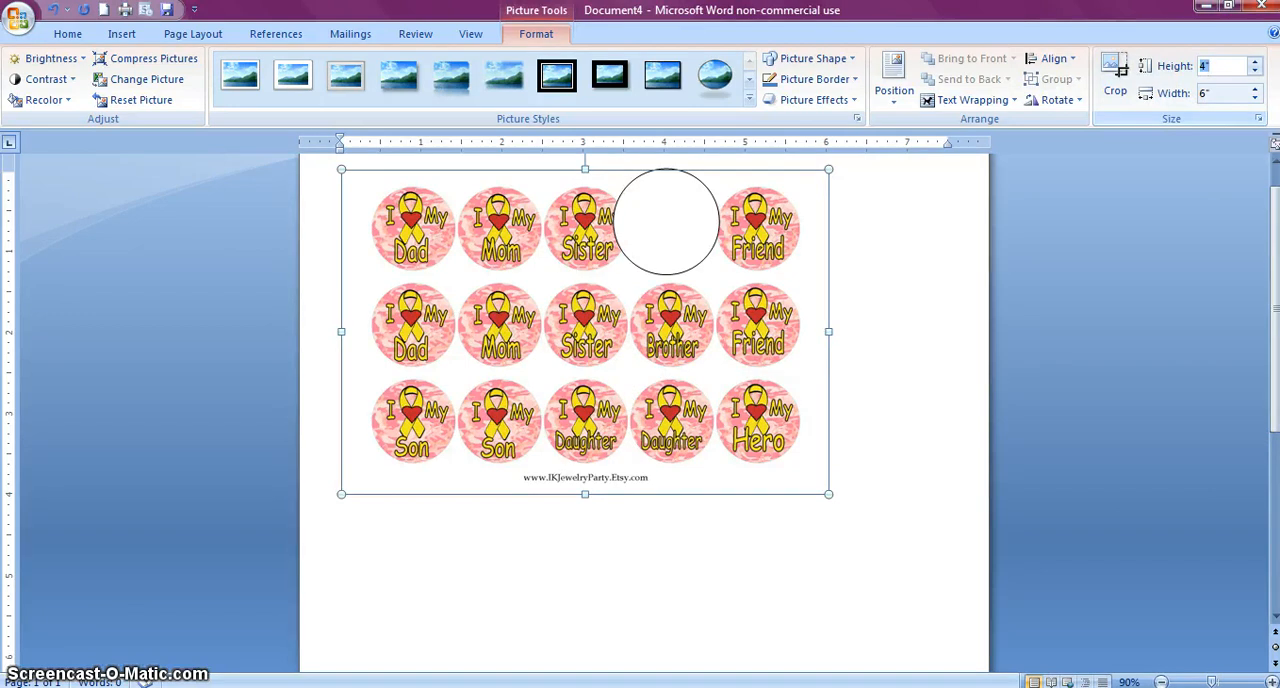
pyautogui.write('5.24')
pyautogui.click(1223, 99)
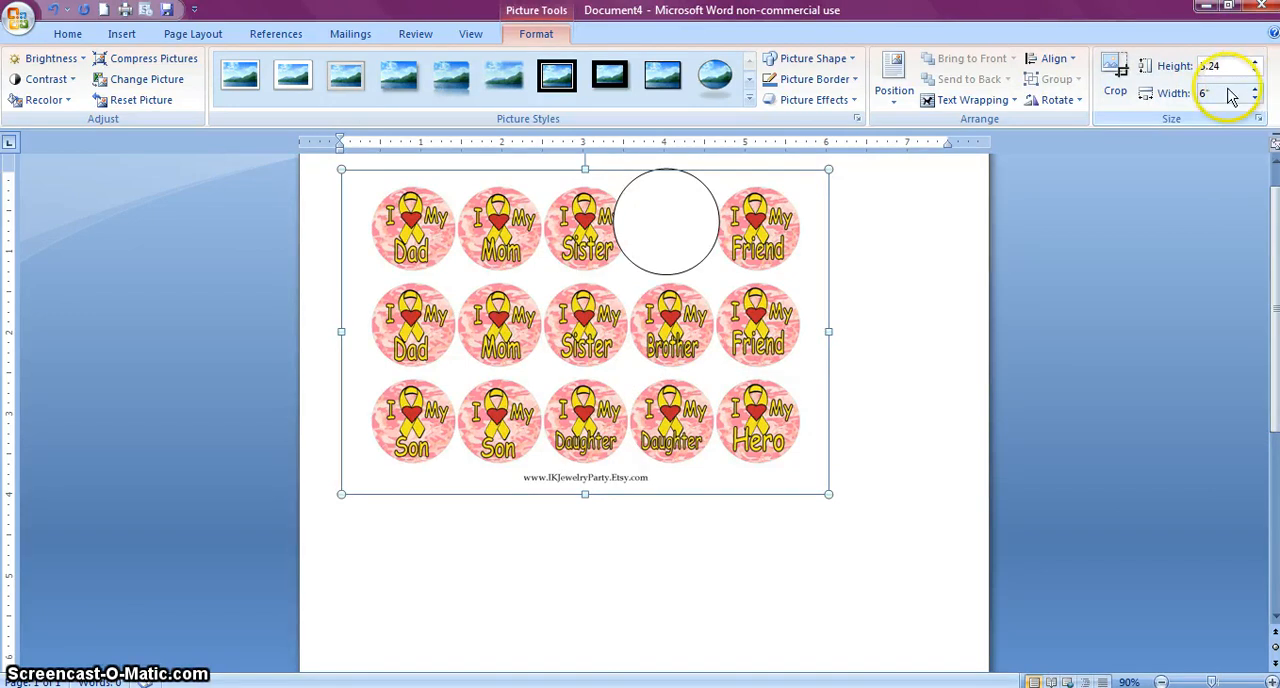
pyautogui.rightClick(1222, 94)
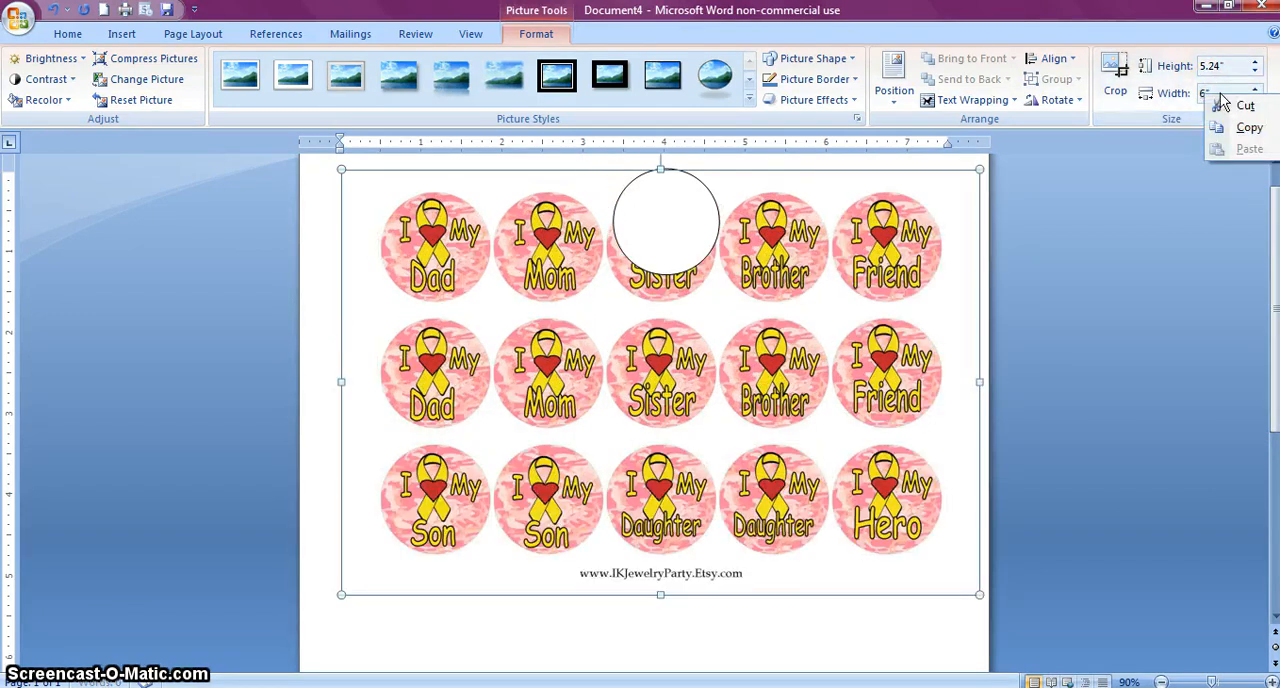
pyautogui.click(1198, 124)
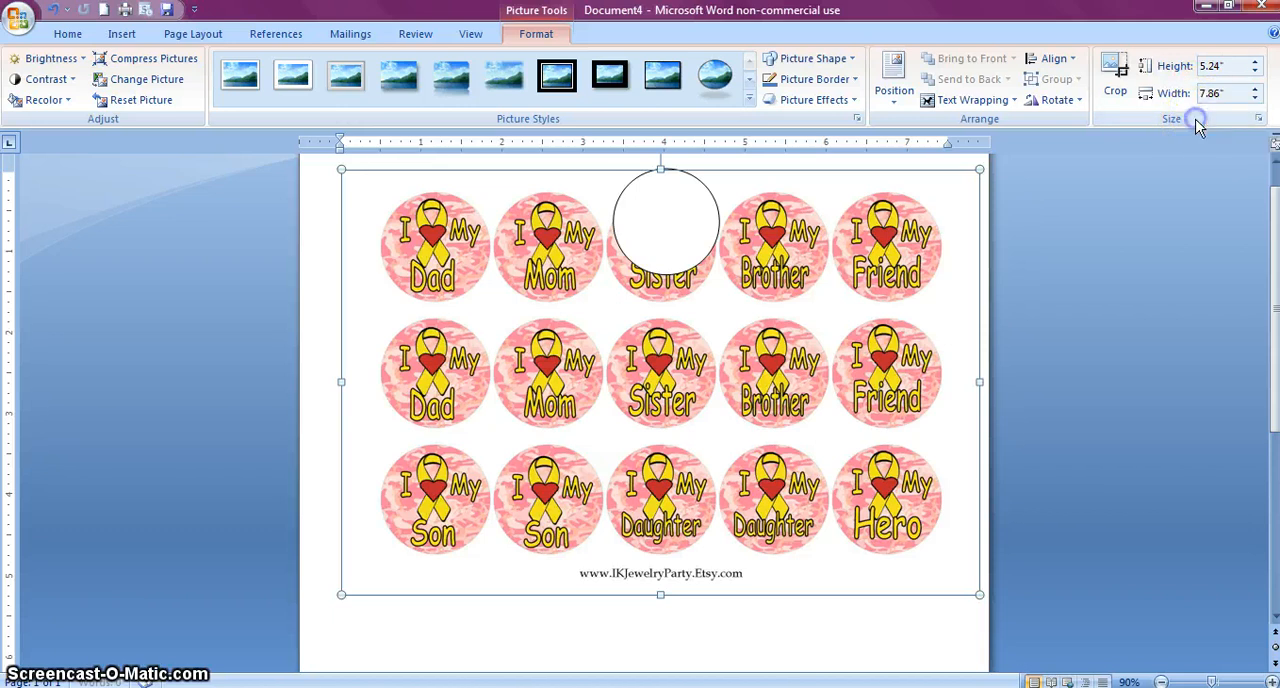
pyautogui.click(1232, 92)
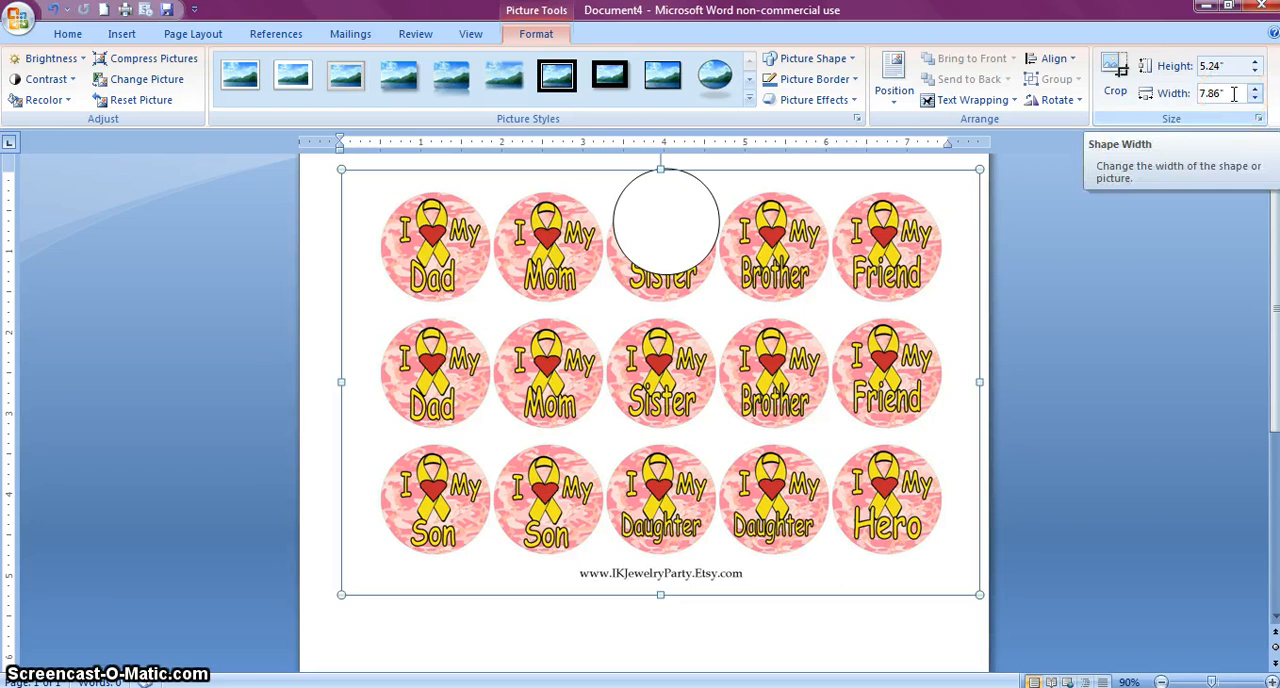
pyautogui.click(1080, 318)
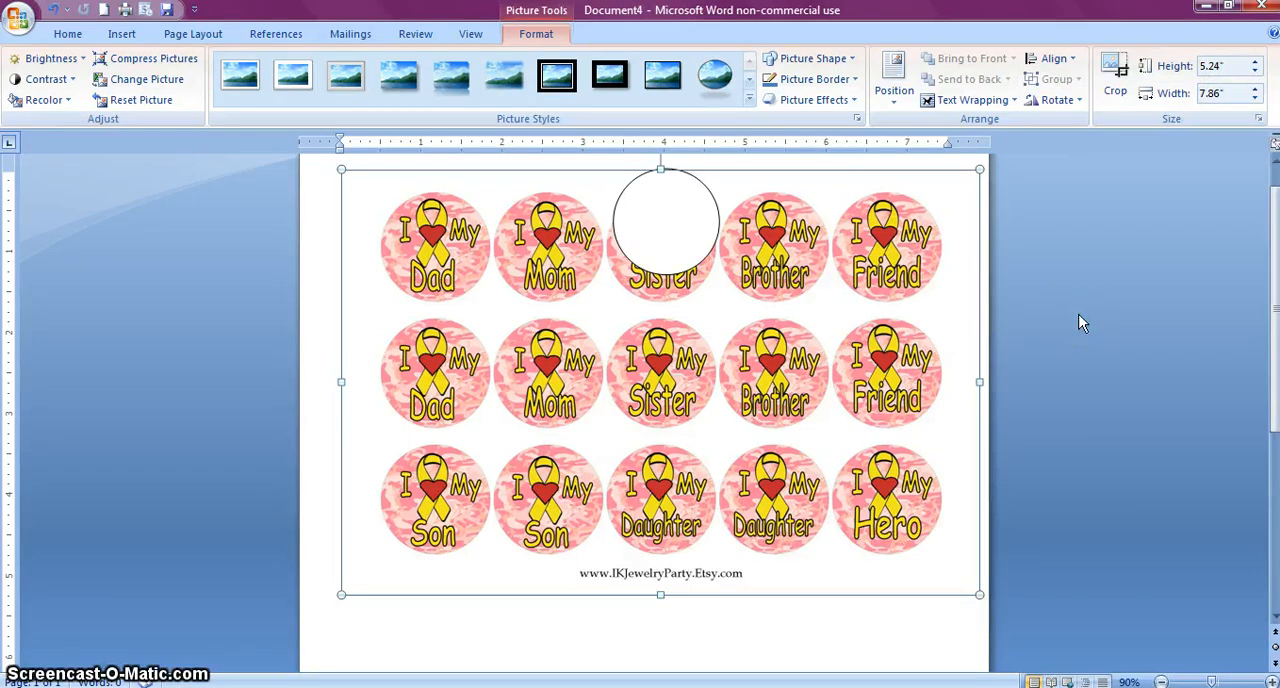
# Move the circle over the middle Sister image in the first row and nudge it into alignment to compare their sizes
pyautogui.click(648, 256)
pyautogui.moveTo(649, 256); pyautogui.dragTo(649, 257)
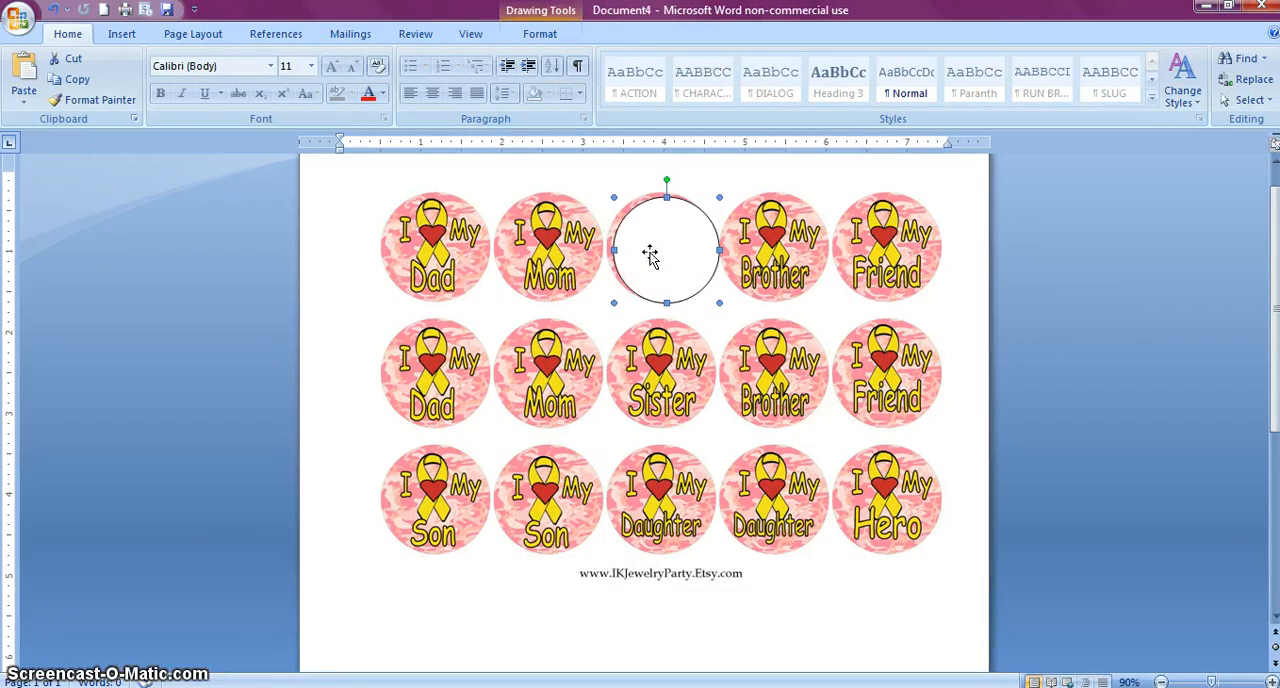
pyautogui.hotkey('ctrl', 'Left')
pyautogui.hotkey('ctrl', 'Left')
pyautogui.hotkey('ctrl', 'Left')
pyautogui.hotkey('ctrl', 'Left')
pyautogui.hotkey('ctrl', 'Up')
pyautogui.hotkey('ctrl', 'Up')
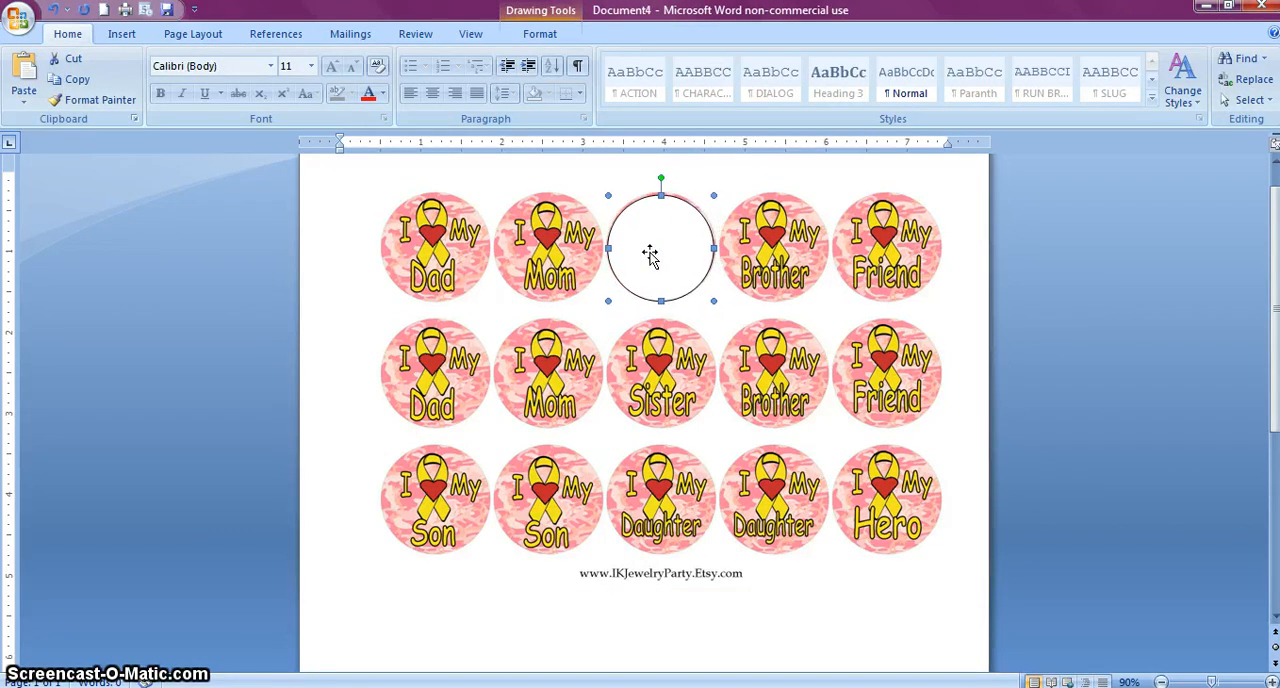
pyautogui.hotkey('ctrl', 'Left')
pyautogui.hotkey('ctrl', 'Up')
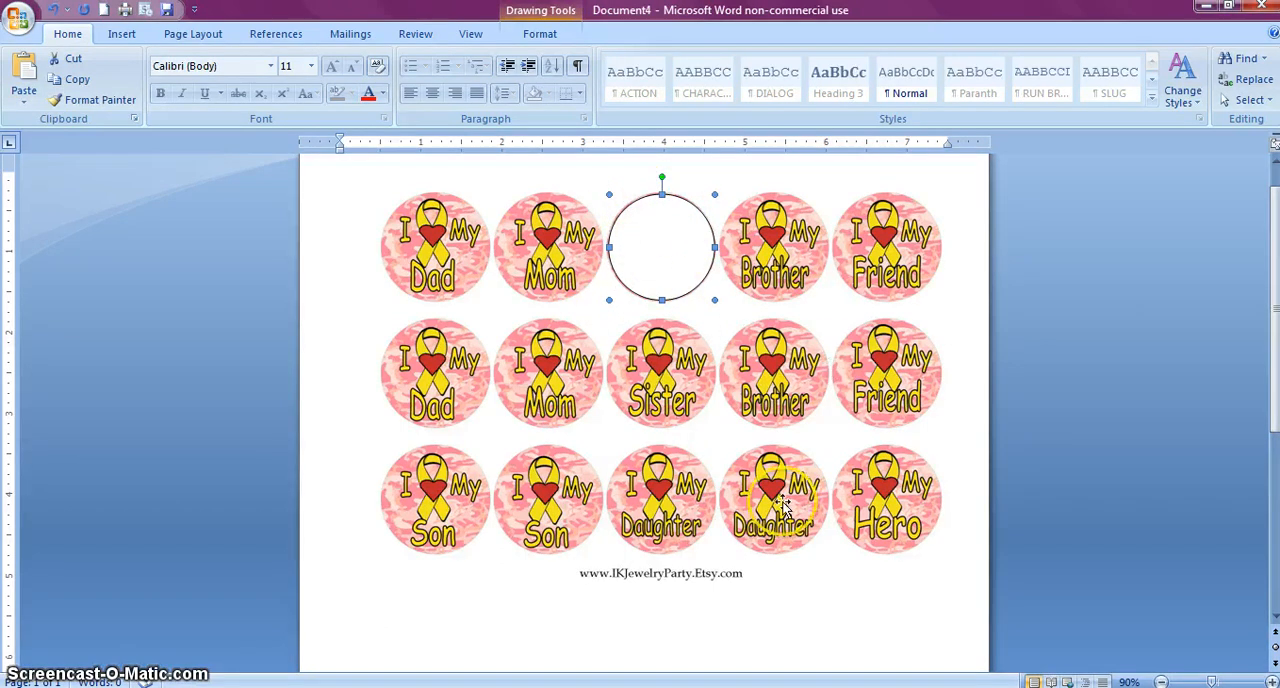
# Delete the measuring circle from the page, keeping the pink camo picture
pyautogui.click(585, 398)
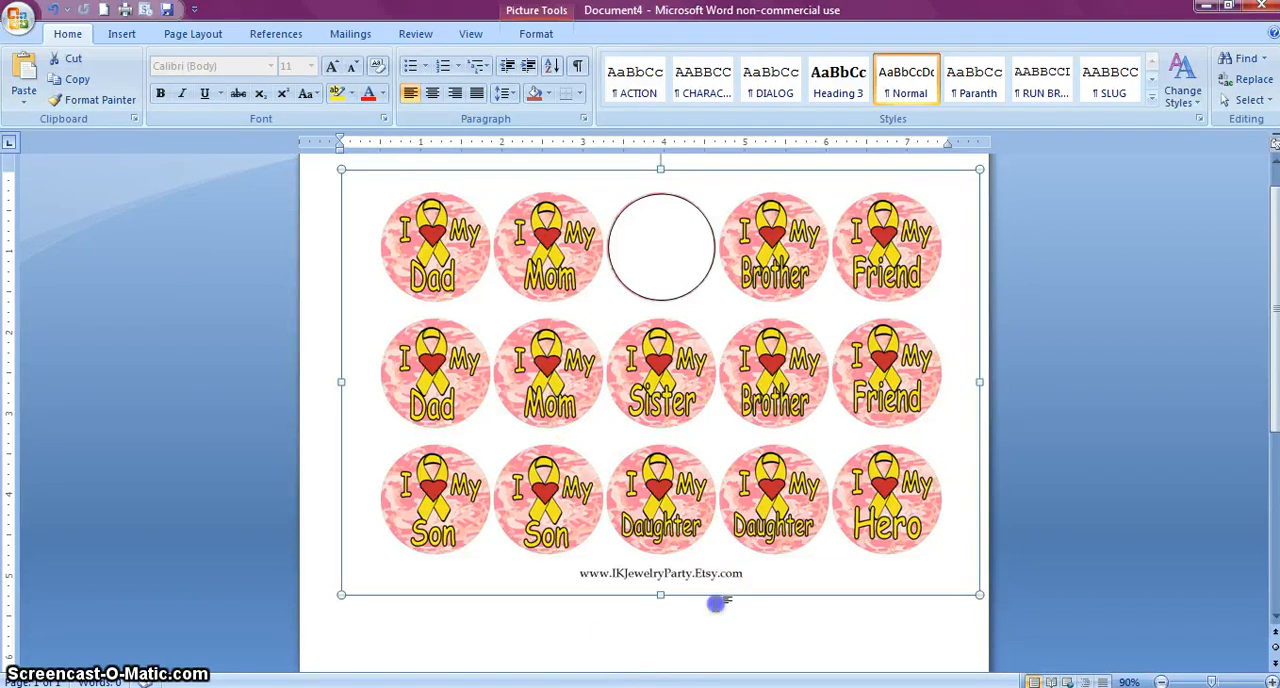
pyautogui.scroll(-3, 700, 480)
pyautogui.scroll(4, 695, 478)
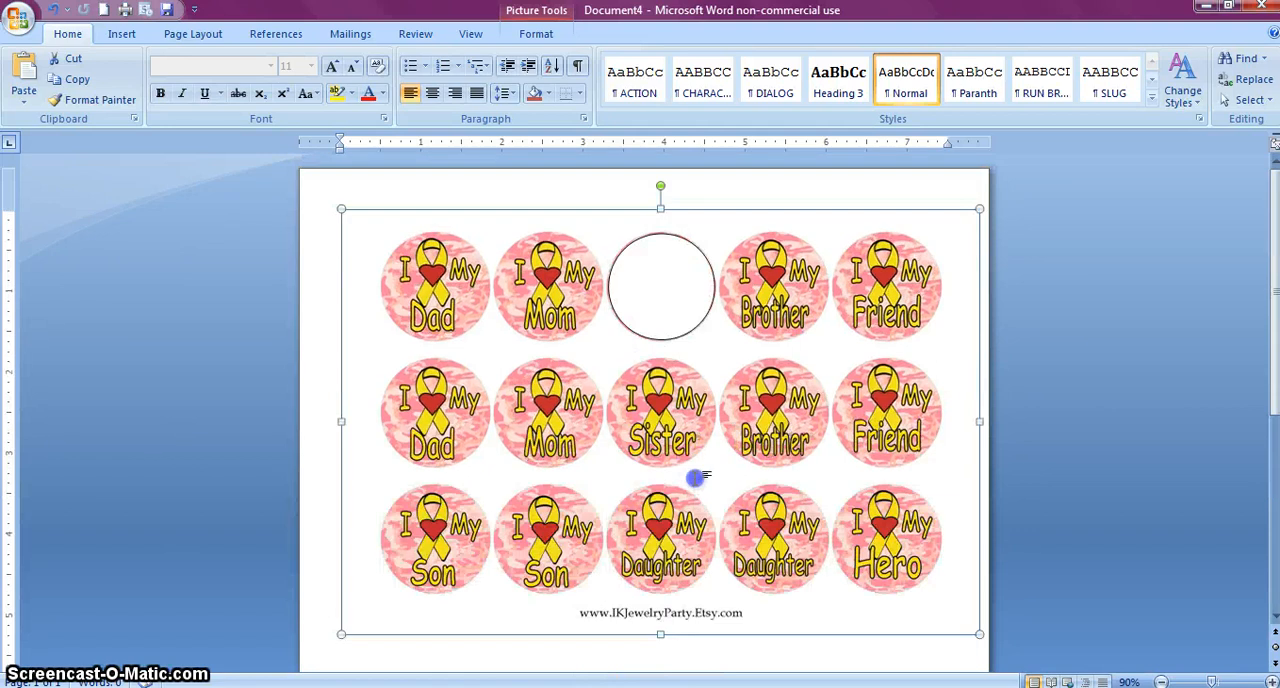
pyautogui.click(660, 310)
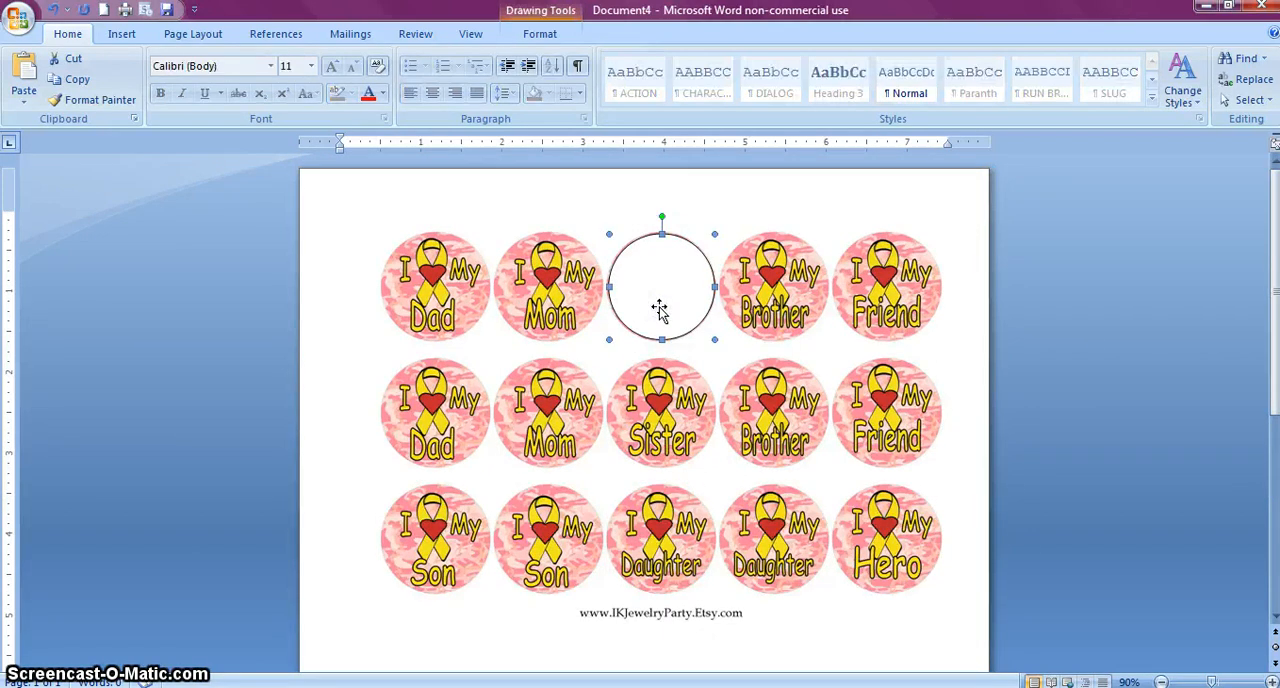
pyautogui.press('Delete')
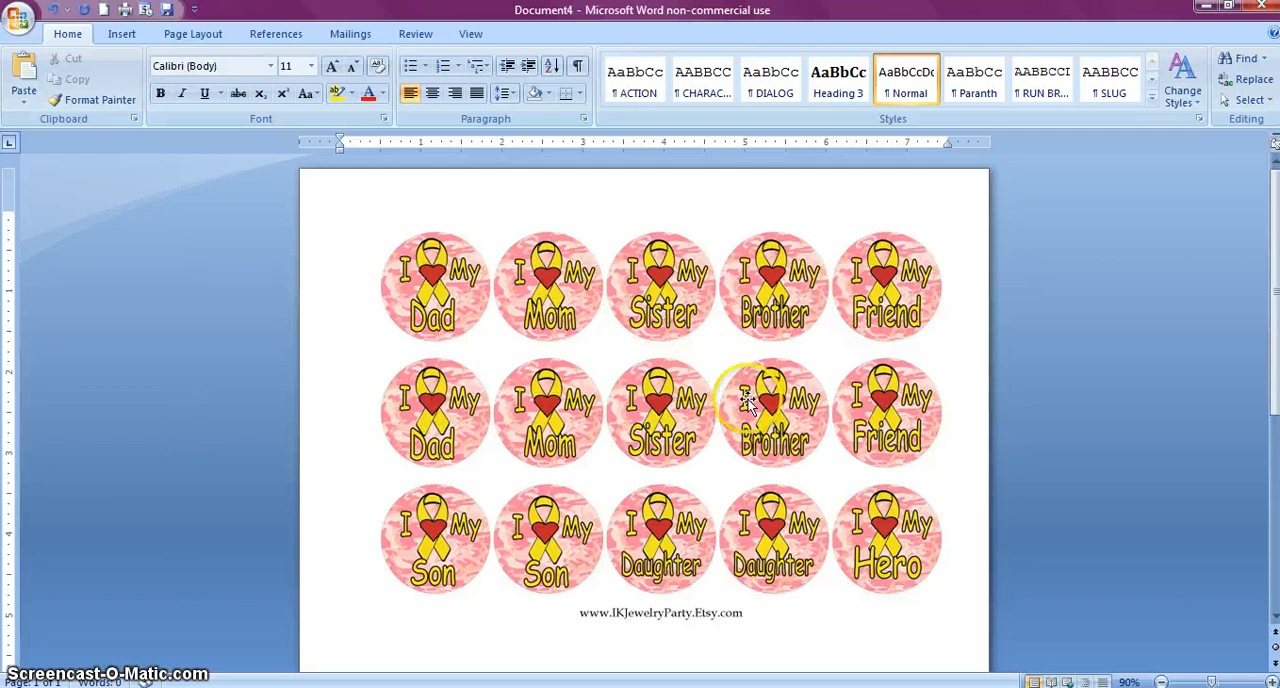
# Examine the blank space below the pink camo picture down to the end of the page
pyautogui.scroll(-3, 757, 405)
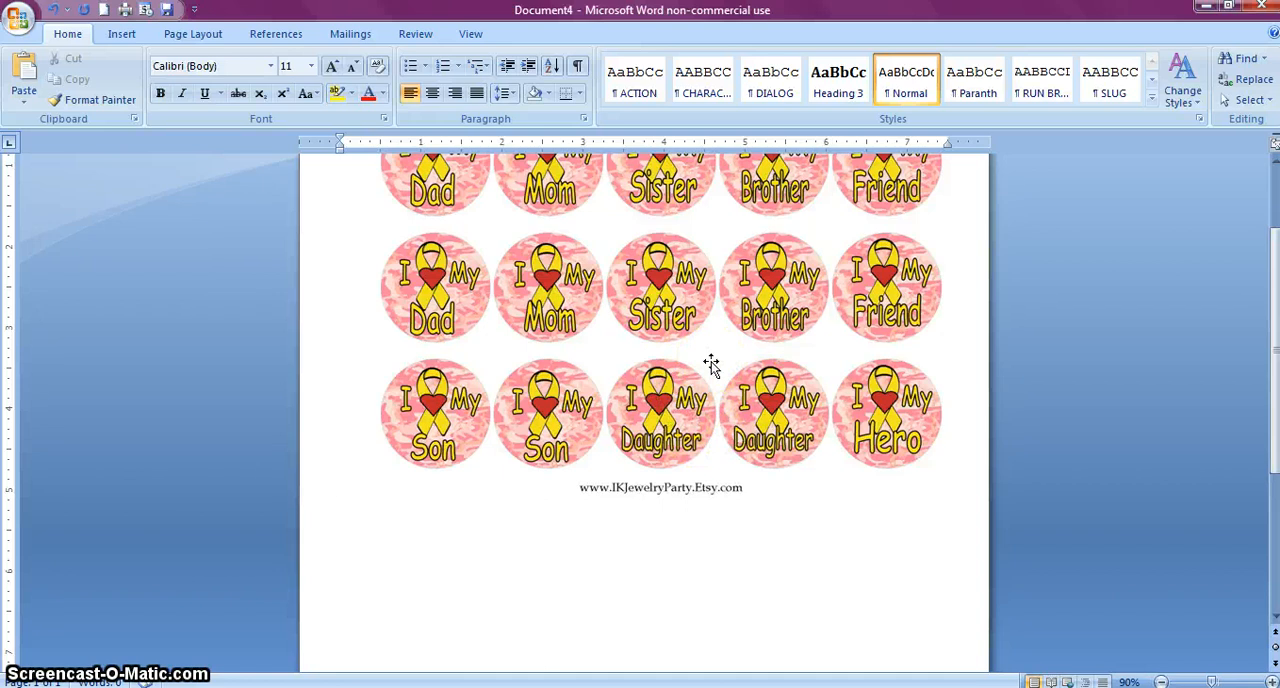
pyautogui.click(790, 558)
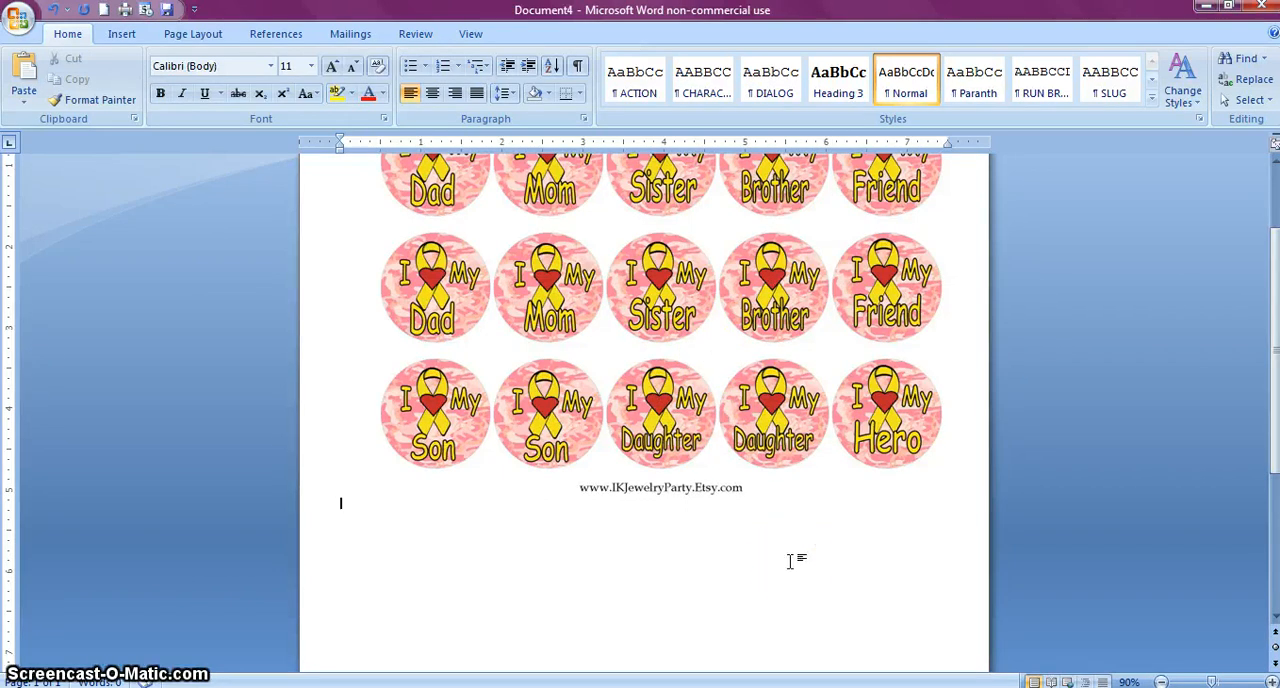
pyautogui.doubleClick(790, 561)
pyautogui.scroll(-3, 794, 574)
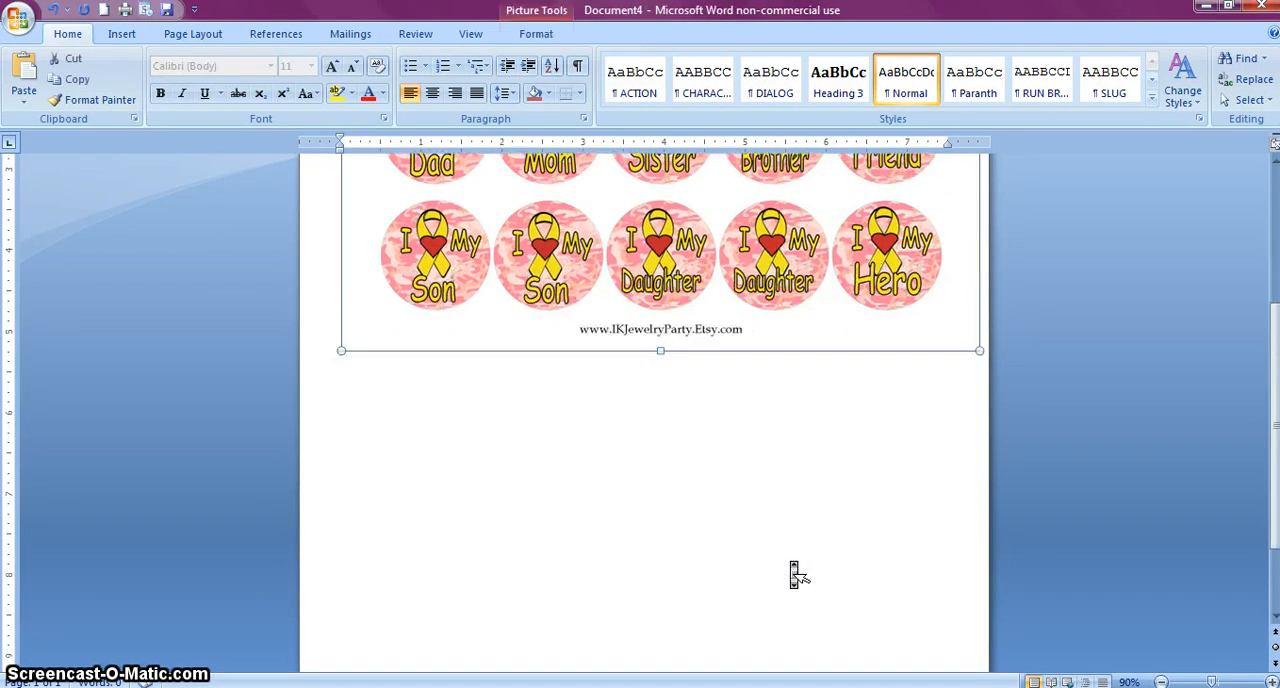
pyautogui.scroll(-2, 794, 574)
pyautogui.click(791, 563)
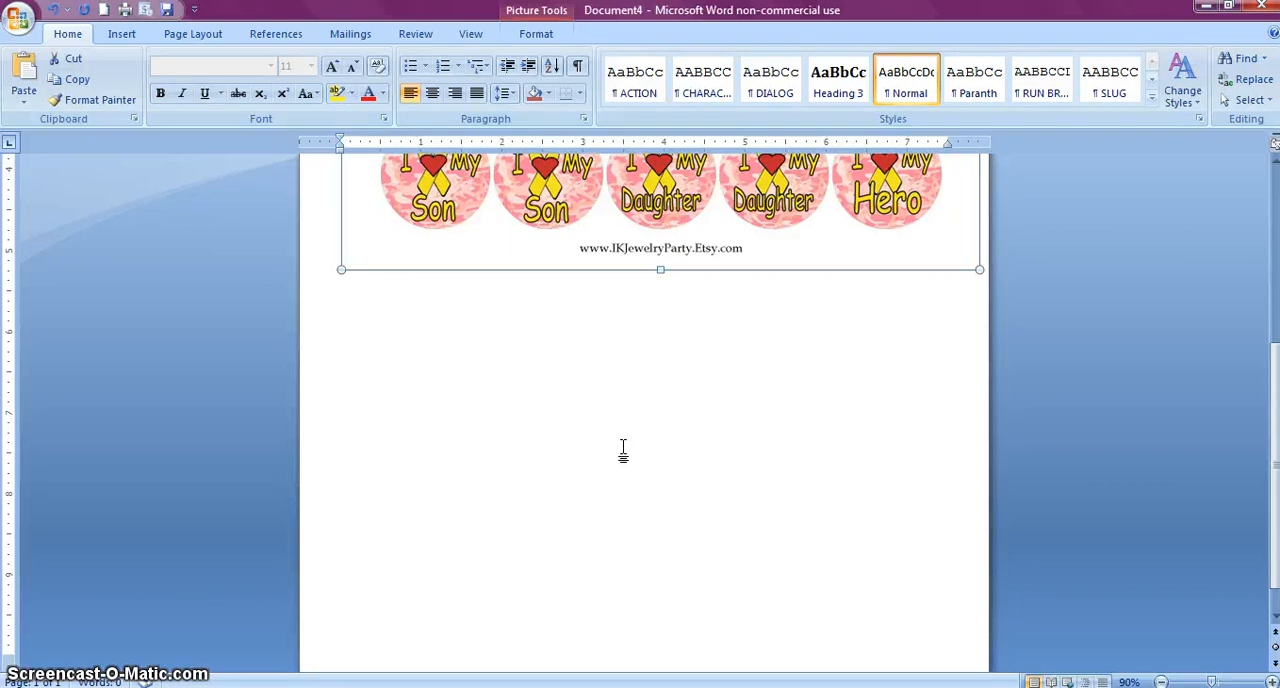
pyautogui.click(730, 521)
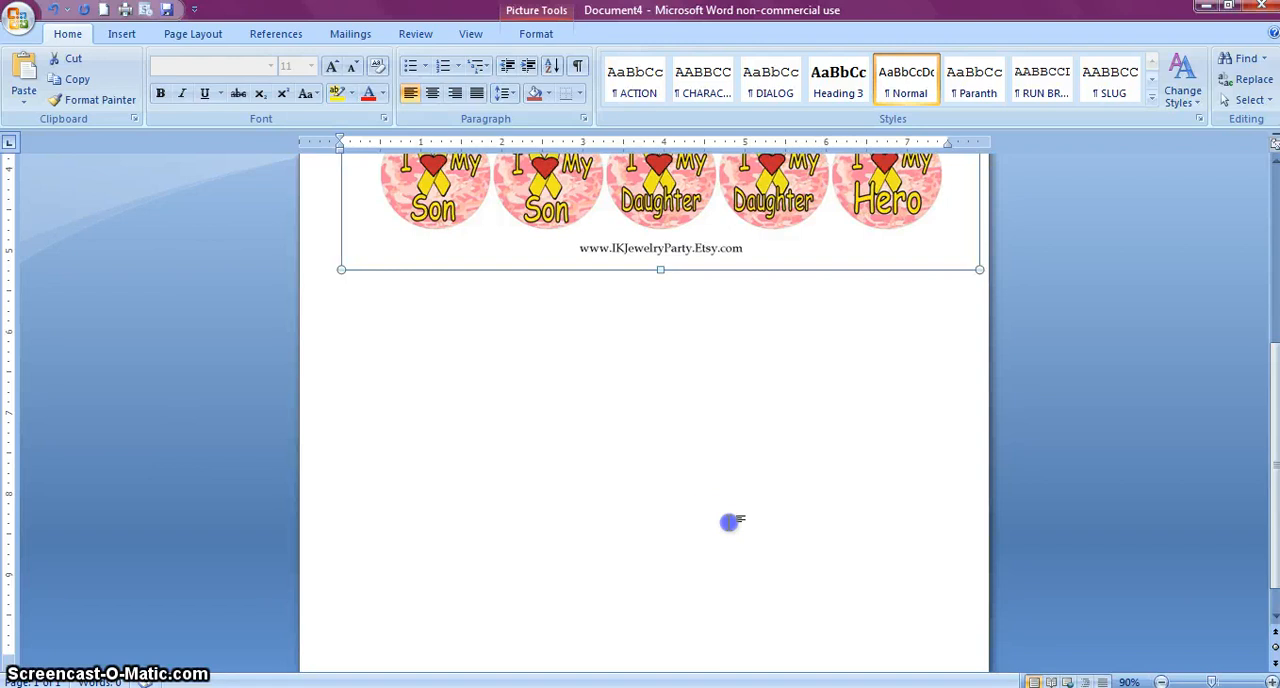
pyautogui.scroll(-1, 733, 537)
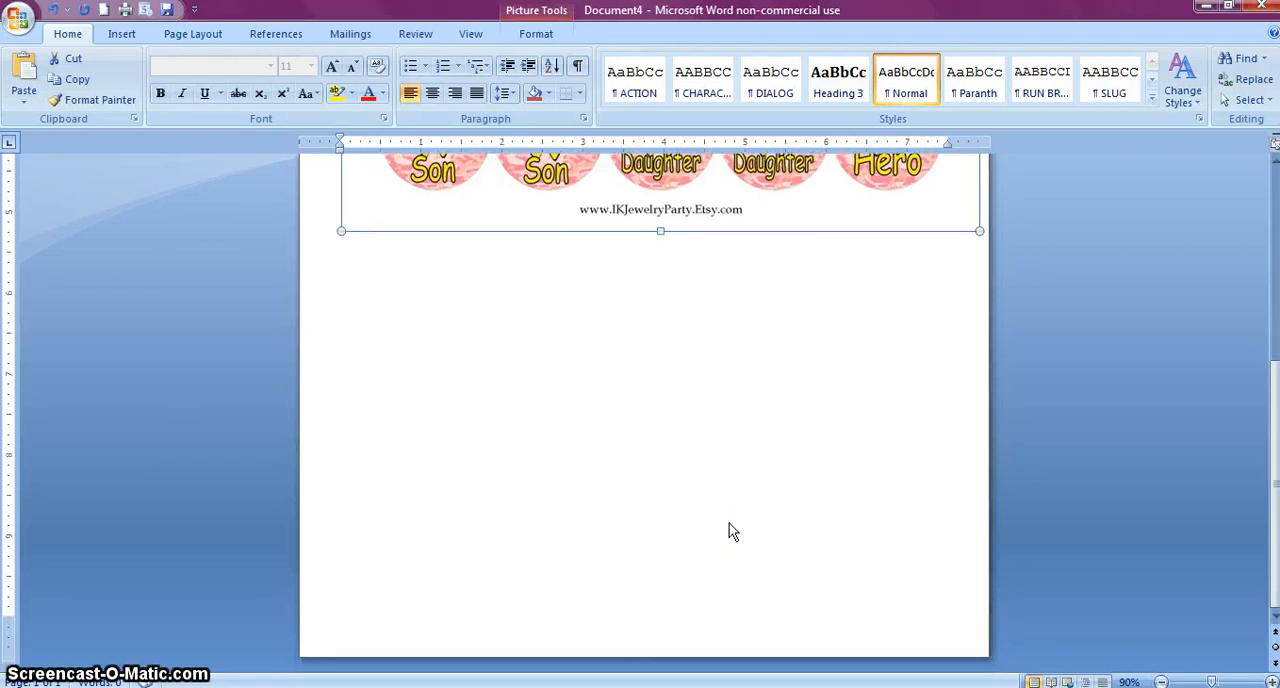